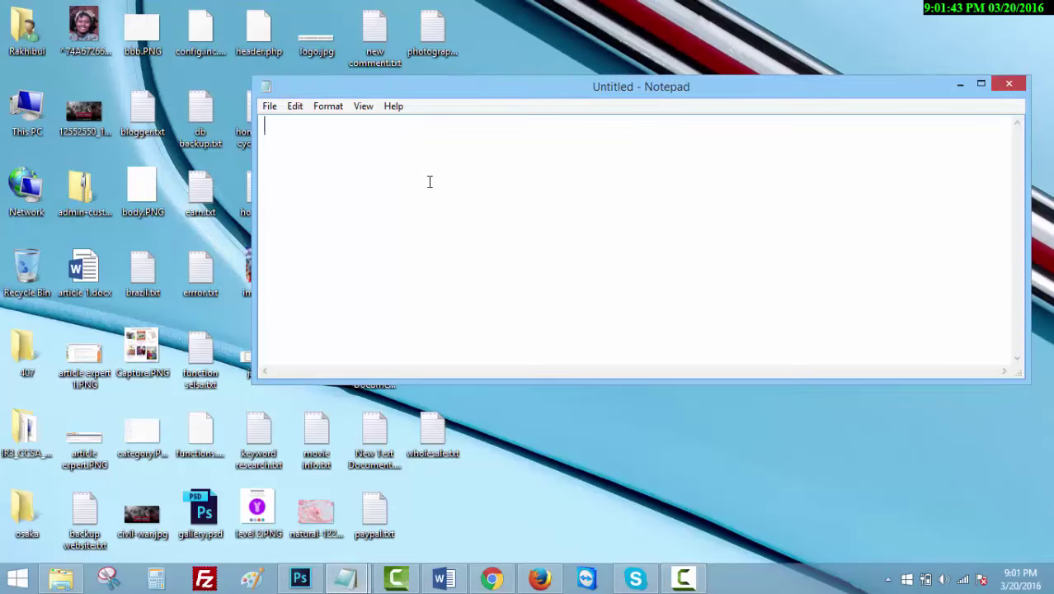
Step: Write a Notepad welcome note about removing text from an image in Photoshop, then select it all
text(Wel)
text(come Vi)
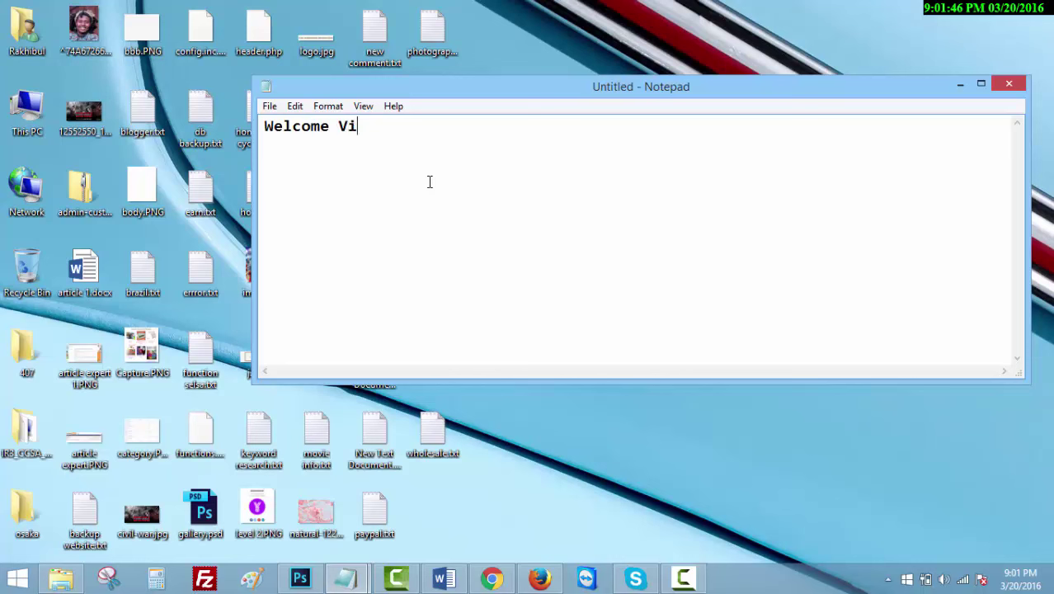
text(ewers )
text(In)
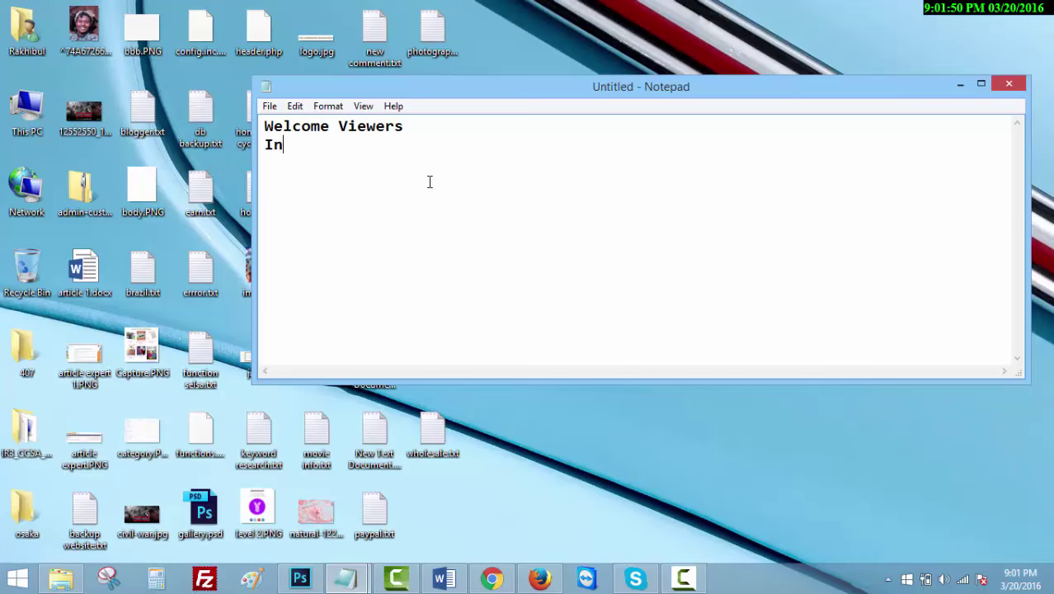
text( t)
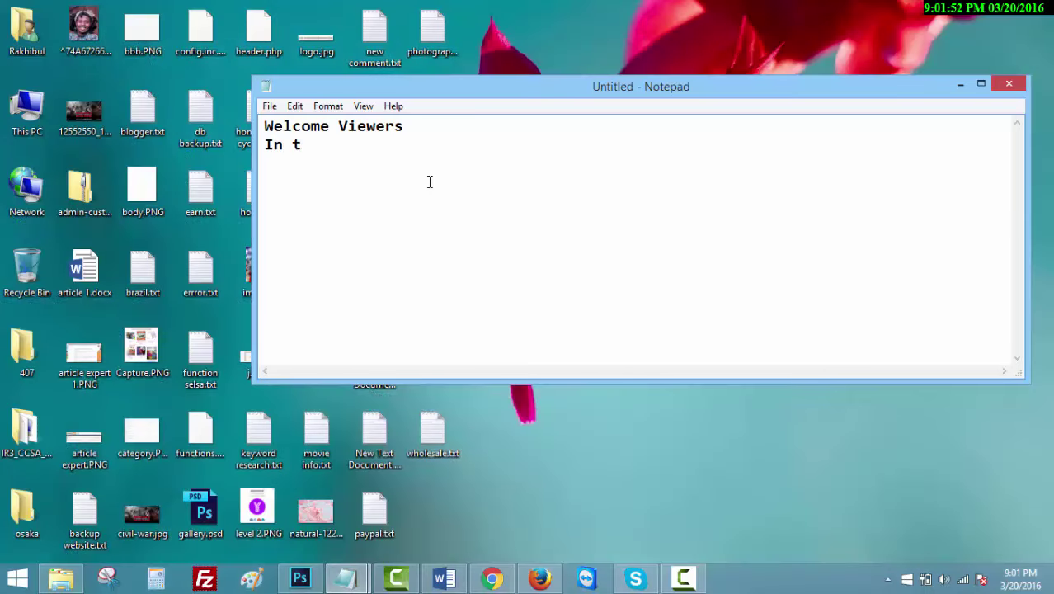
text(his video)
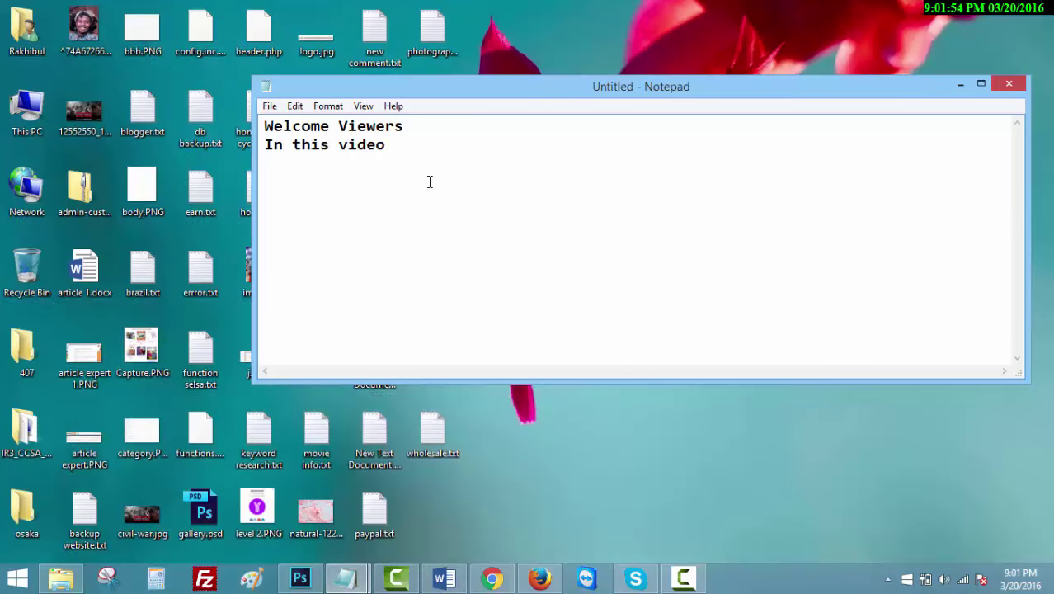
text( i wanna )
text(show you how t)
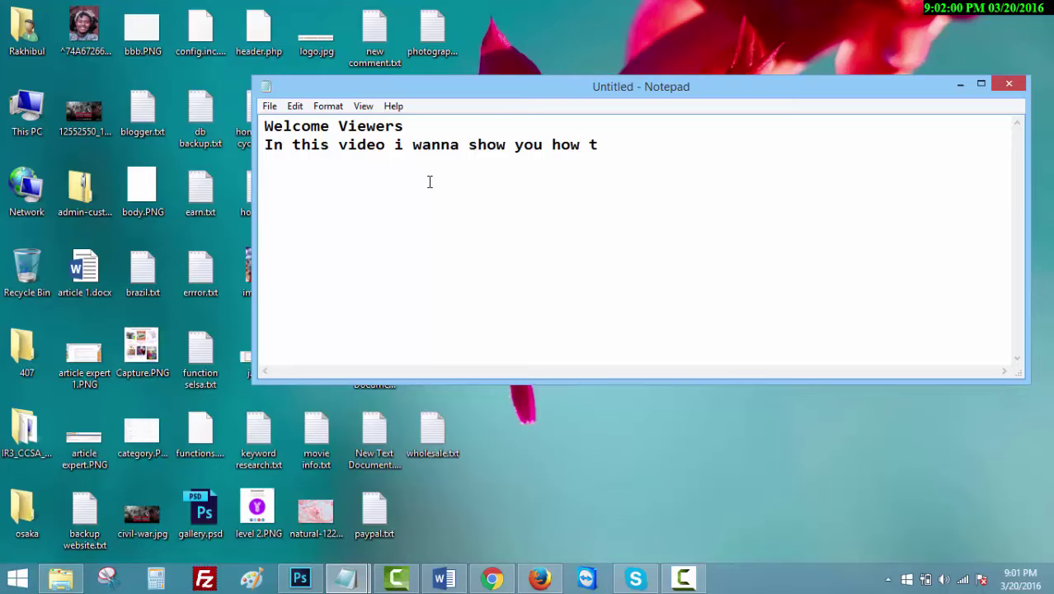
text(o Remove )
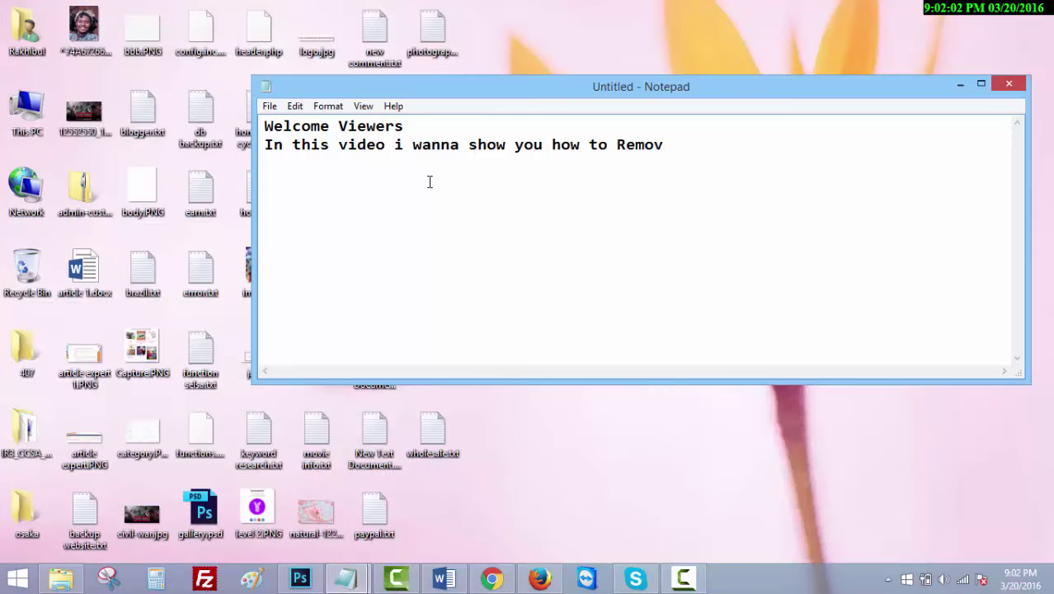
text(Tex)
text( from i)
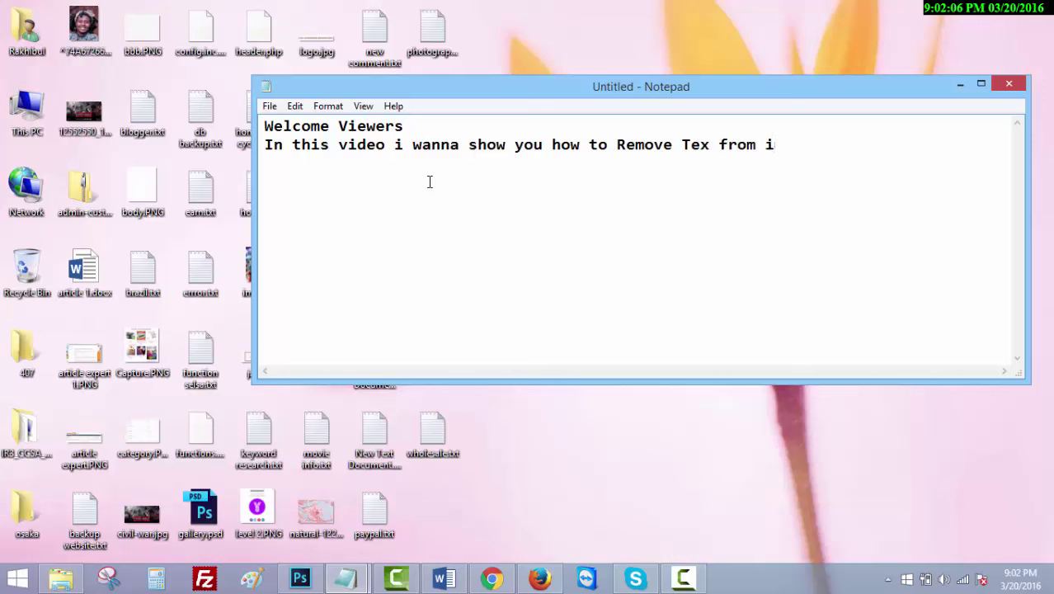
text(mage u)
text(sing pho)
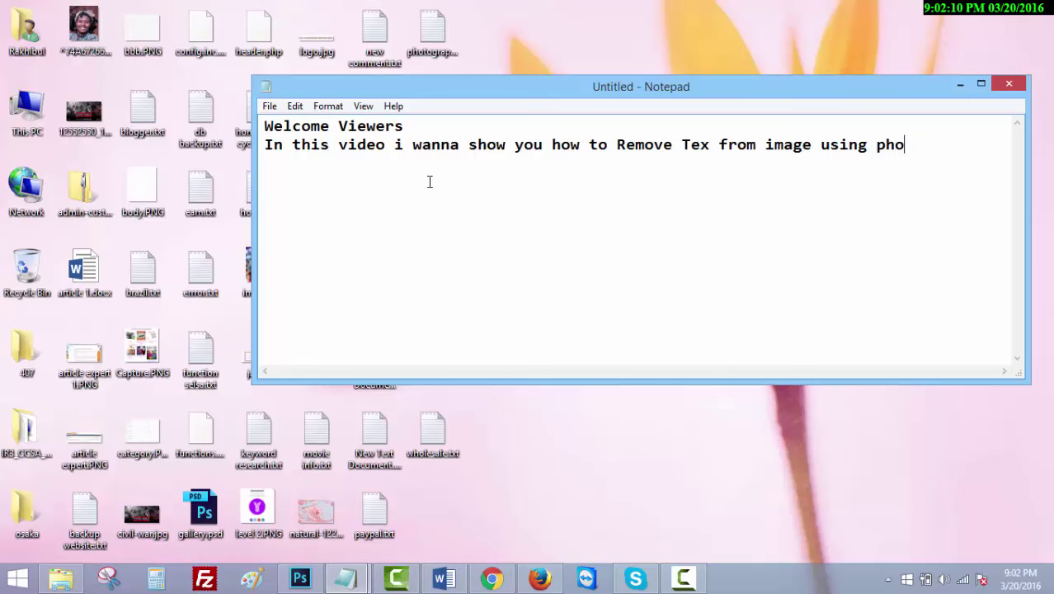
text(toshop)
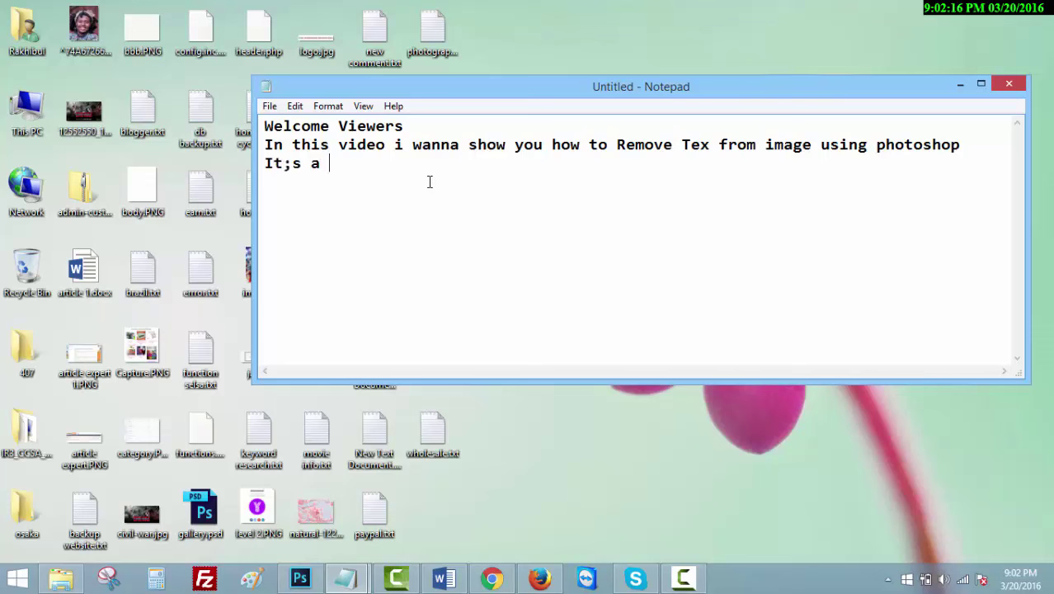
key(BackSpace)
key(BackSpace)
key(BackSpace)
text(real)
text(ly si)
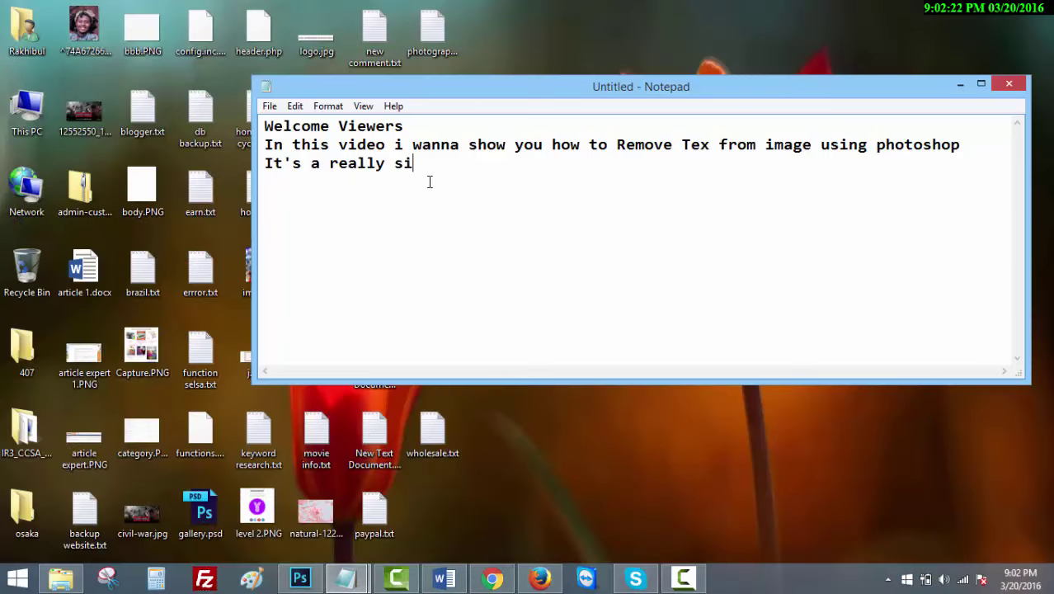
text(mple task )
text(just follow me)
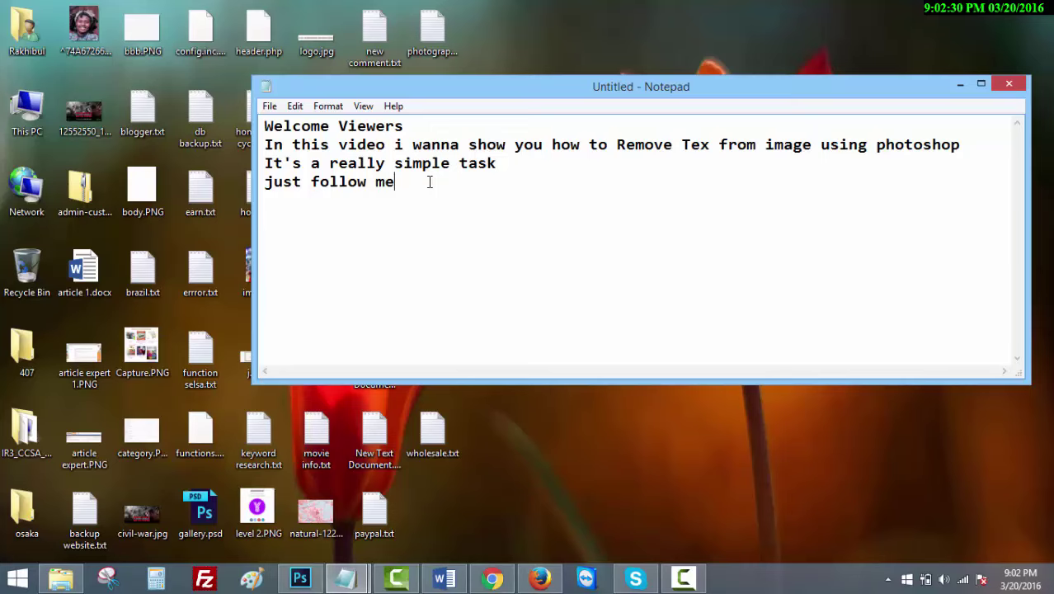
key(ctrl+a)
Step: Note where to remove text, ending with 'let's go', then switch to Photoshop
text(at)
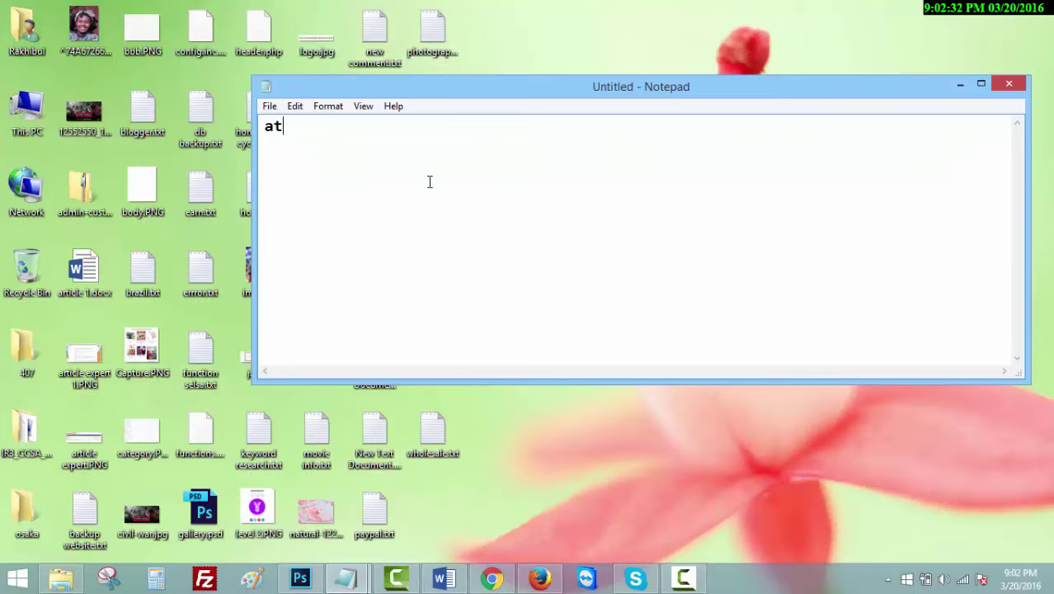
text( first)
text( open yo)
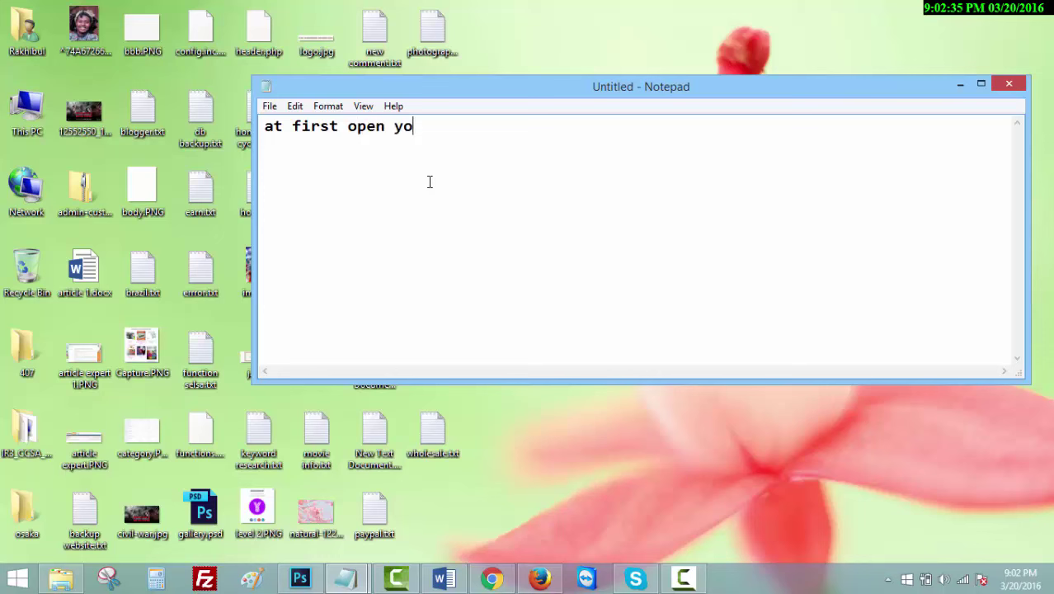
text(ur photo)
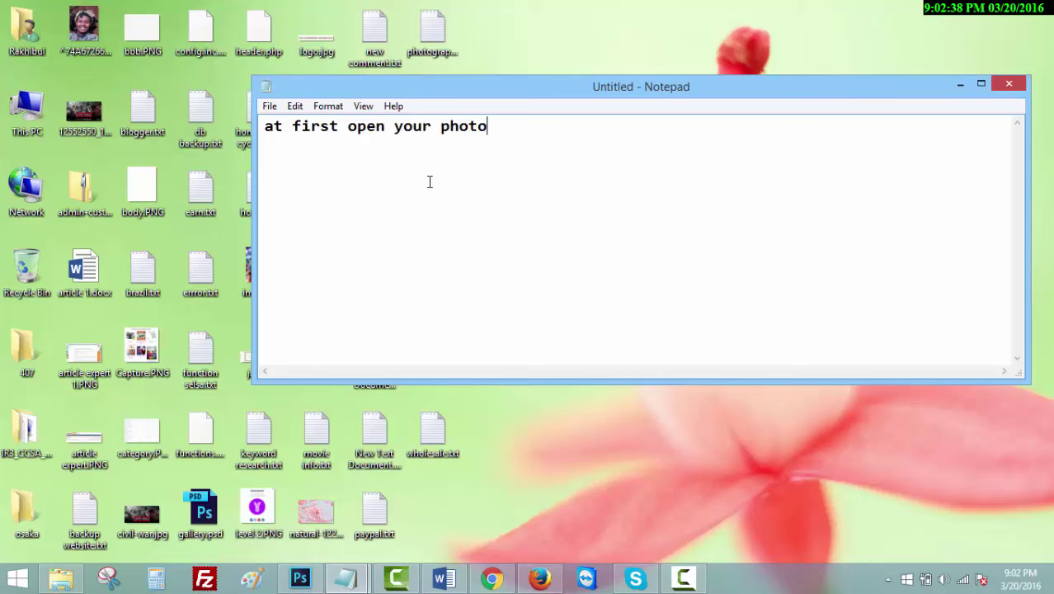
text(shop an)
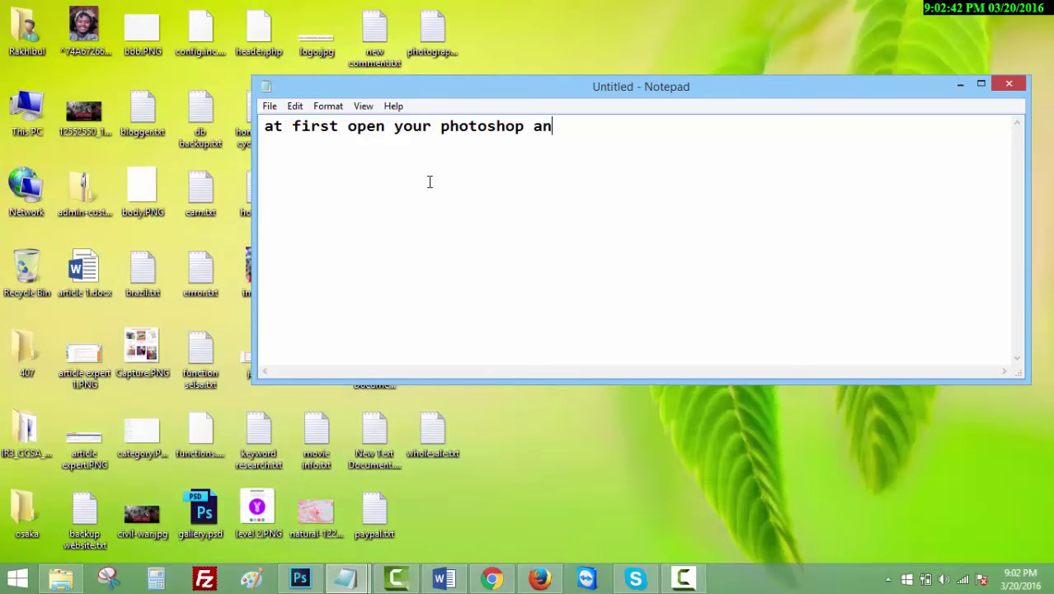
text(d select)
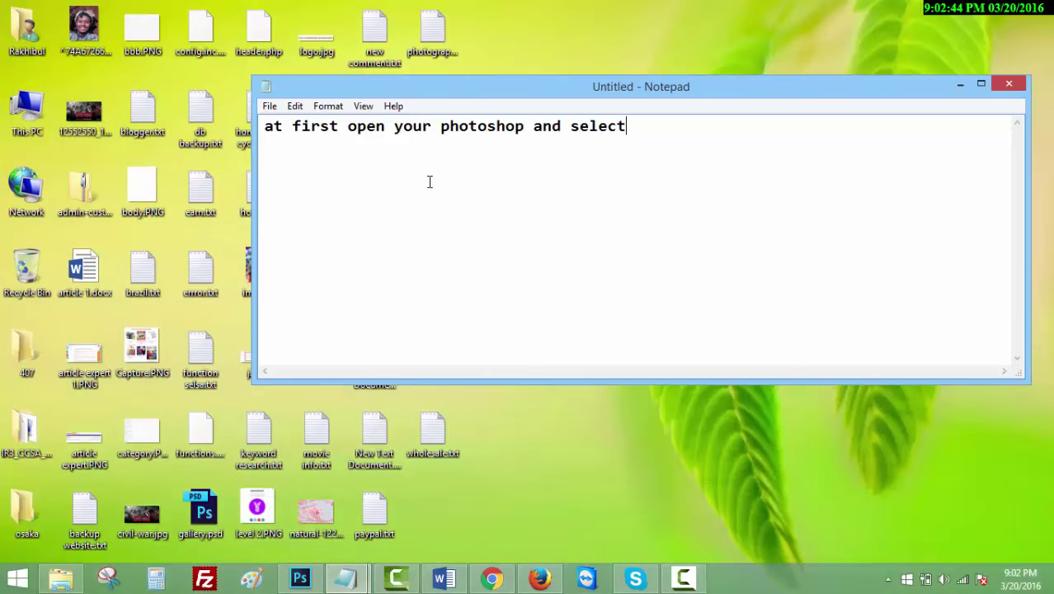
text( the)
text( image)
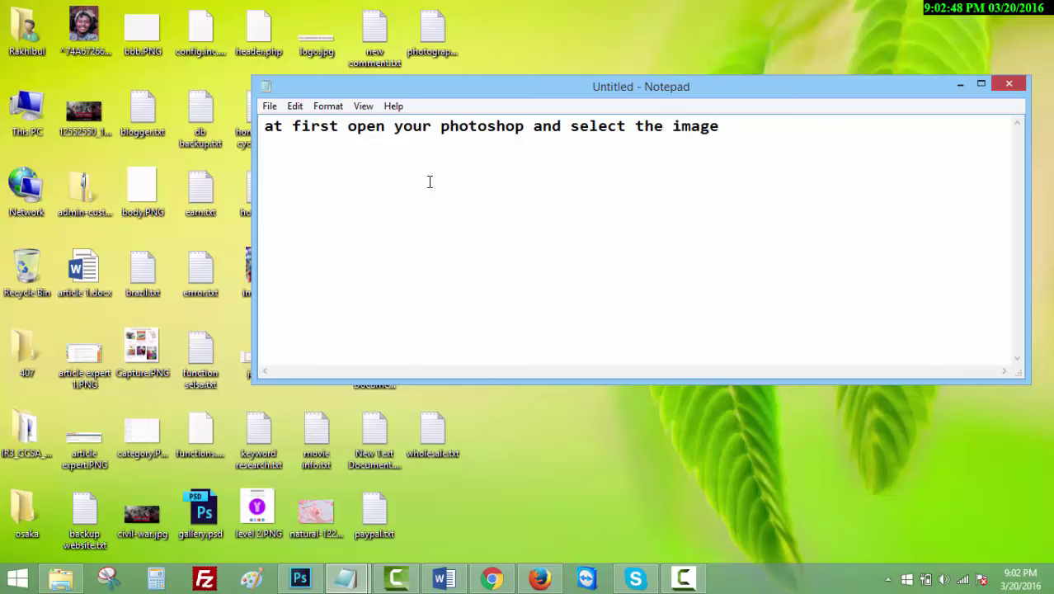
text(wher)
text(e you ean)
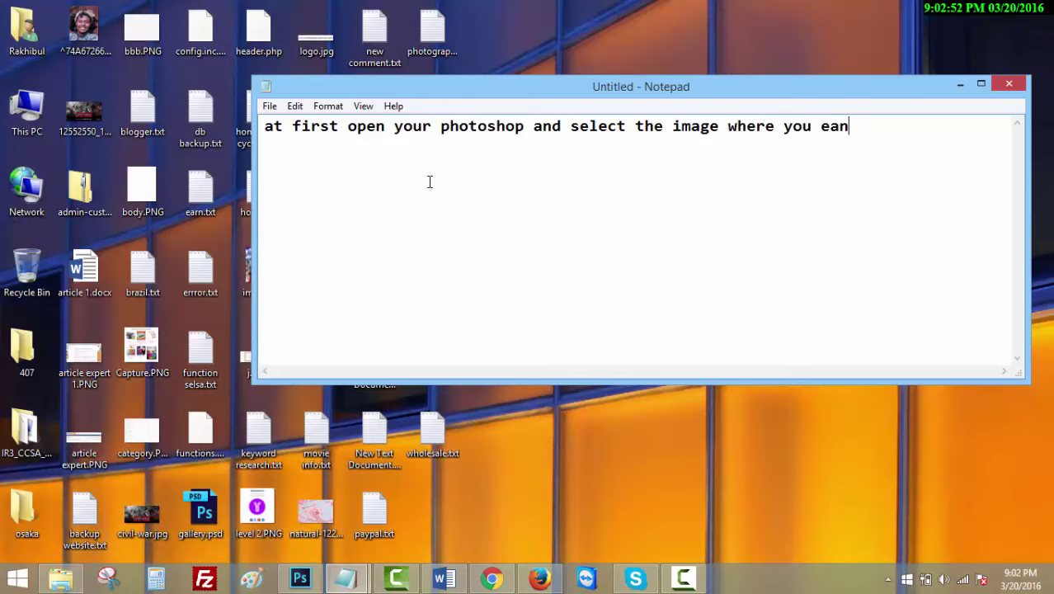
text(t)
key(BackSpace)
key(BackSpace)
key(BackSpace)
key(BackSpace)
key(BackSpace)
key(BackSpace)
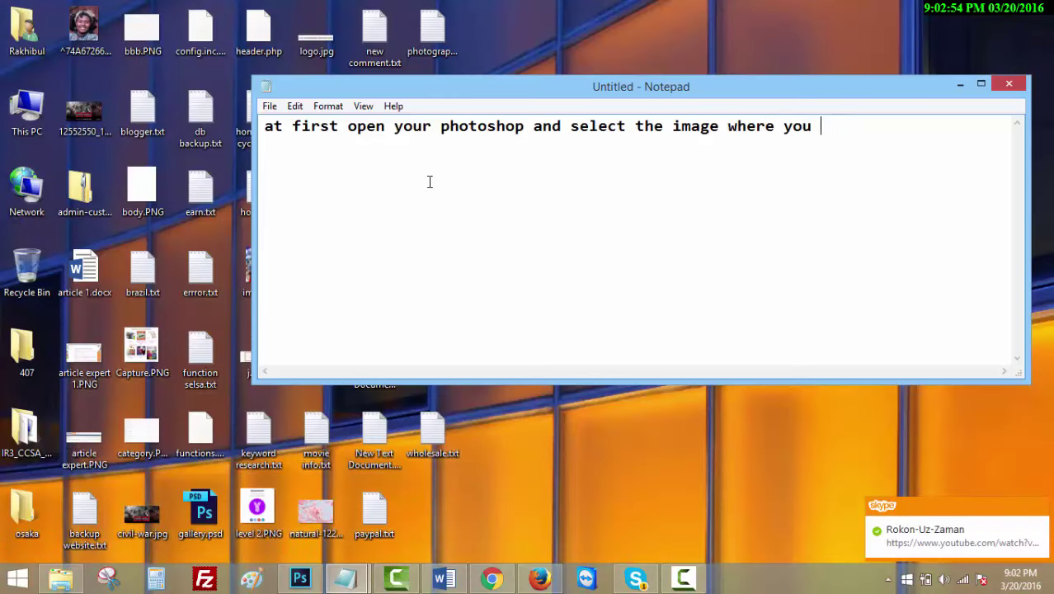
text(want to )
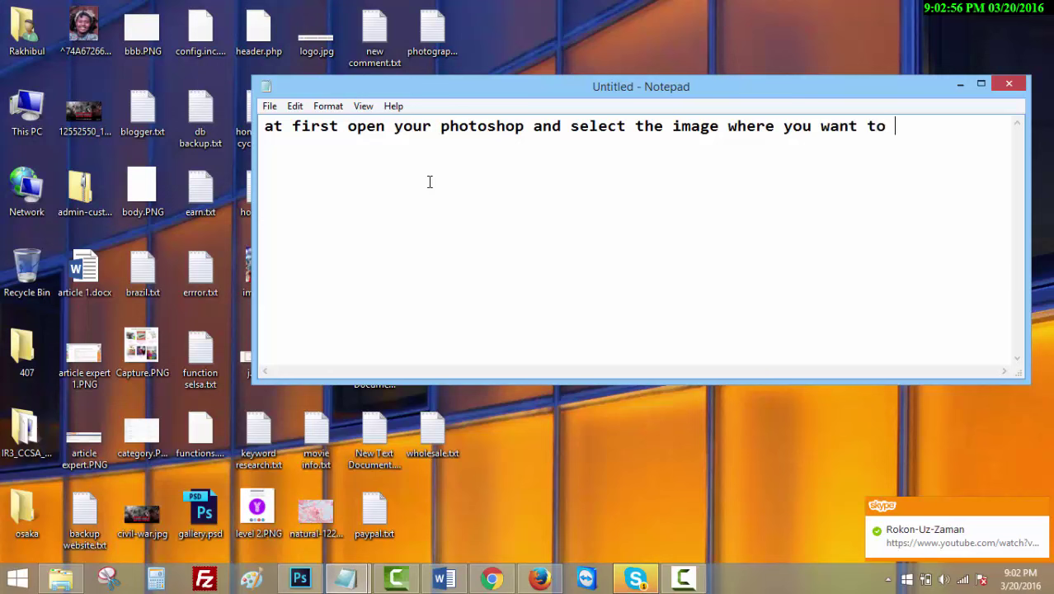
text(remove t)
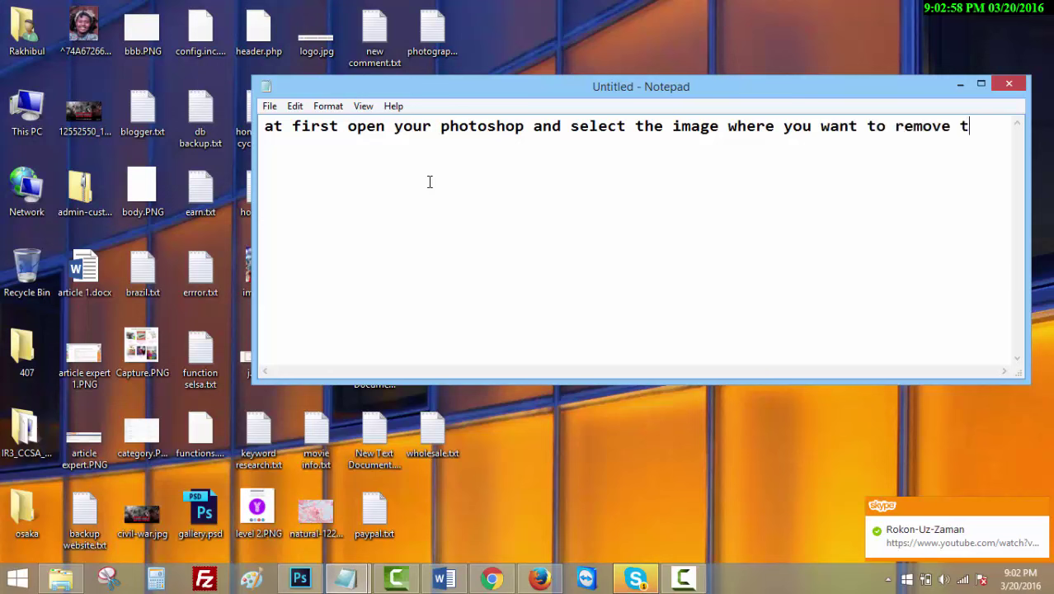
text(ex)
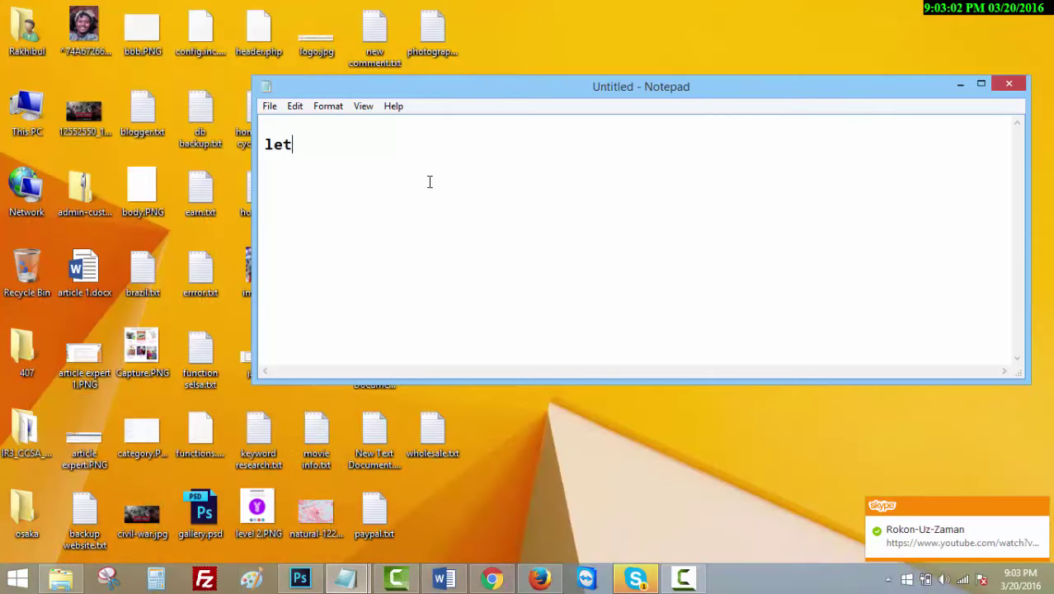
text(go)
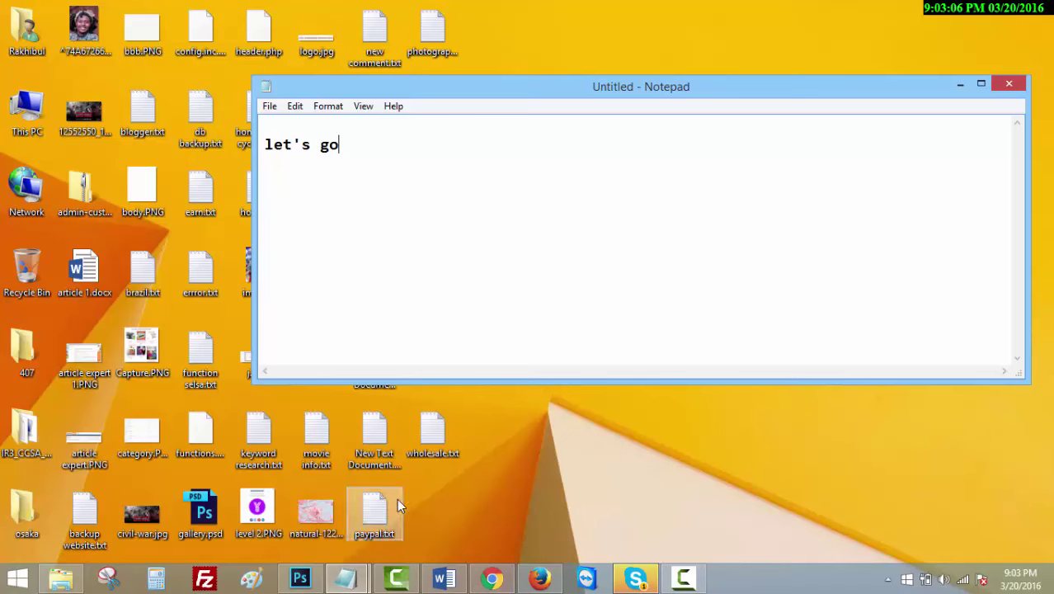
click(300, 578)
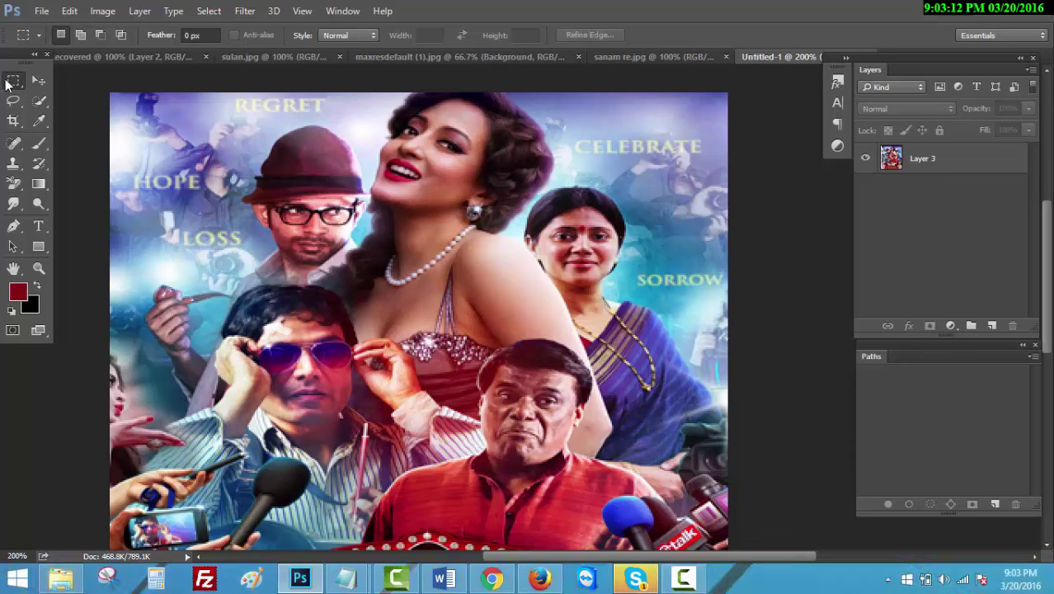
Step: Pick the Rectangular Marquee tool and duplicate Layer 3 into 'Layer 3 copy'
right_click(12, 80)
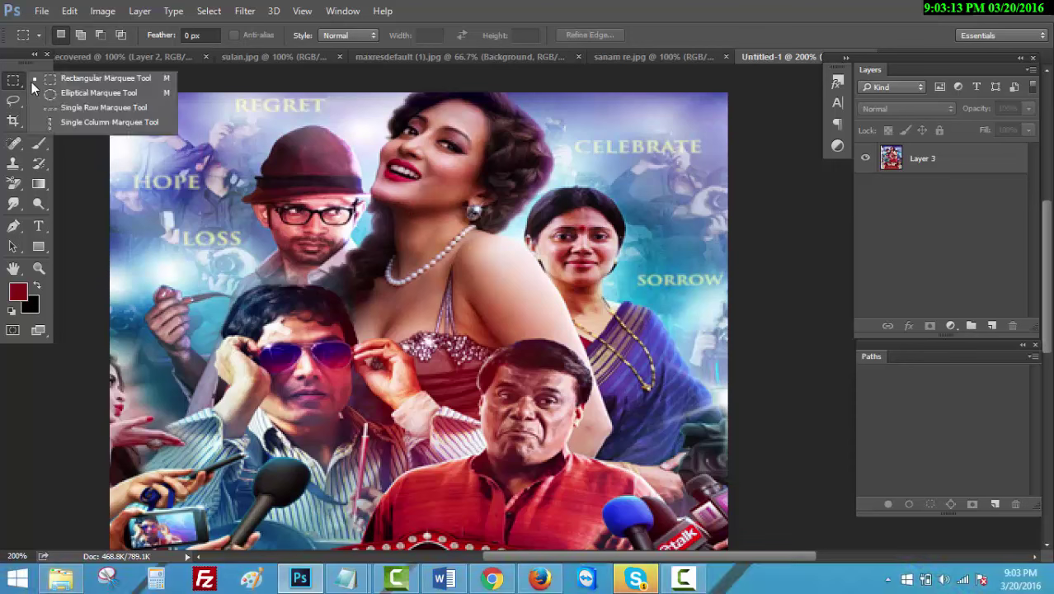
click(116, 76)
scroll(607, 132, up, 1)
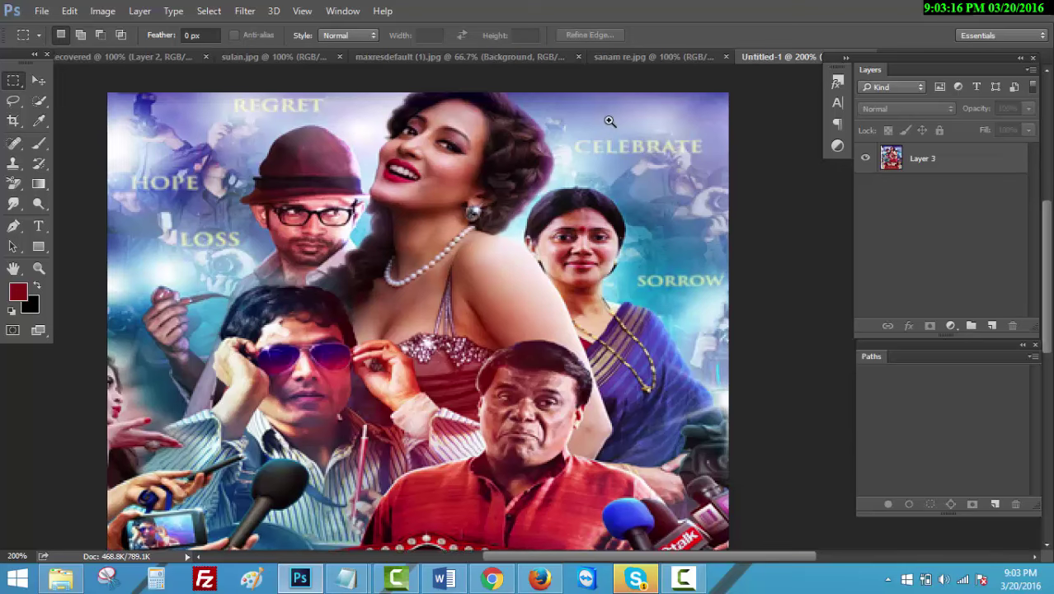
drag(911, 158, 945, 202)
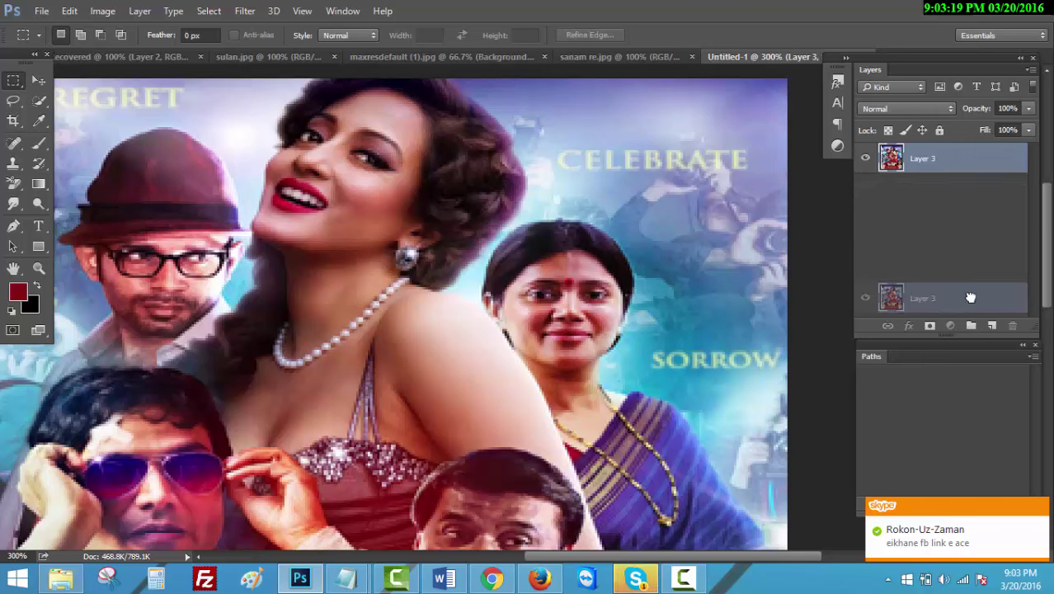
drag(946, 203, 991, 325)
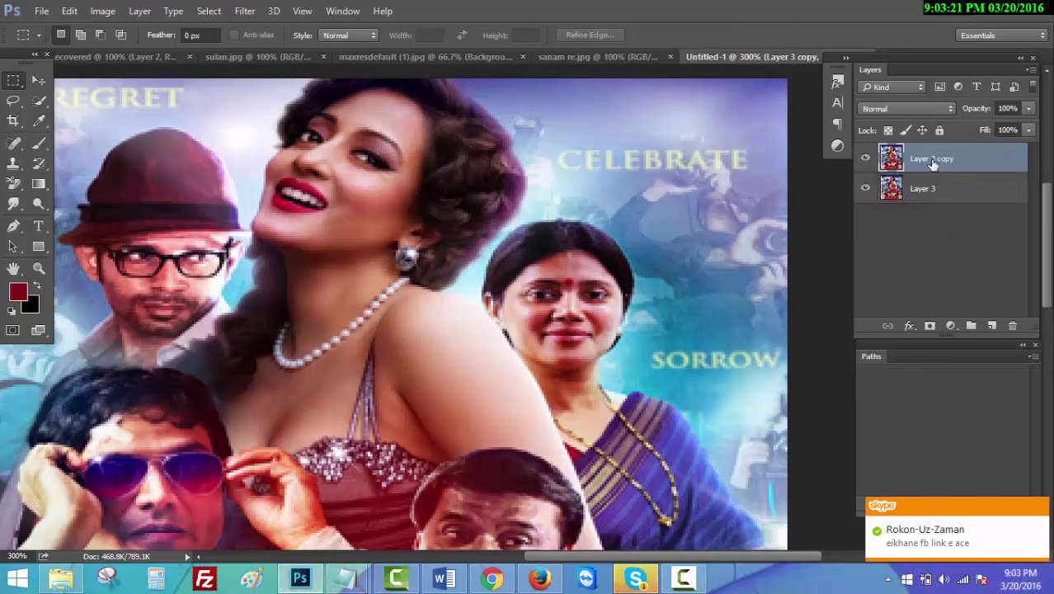
Step: Select the word CELEBRATE and fill it with Content-Aware at 100% opacity
drag(552, 142, 778, 189)
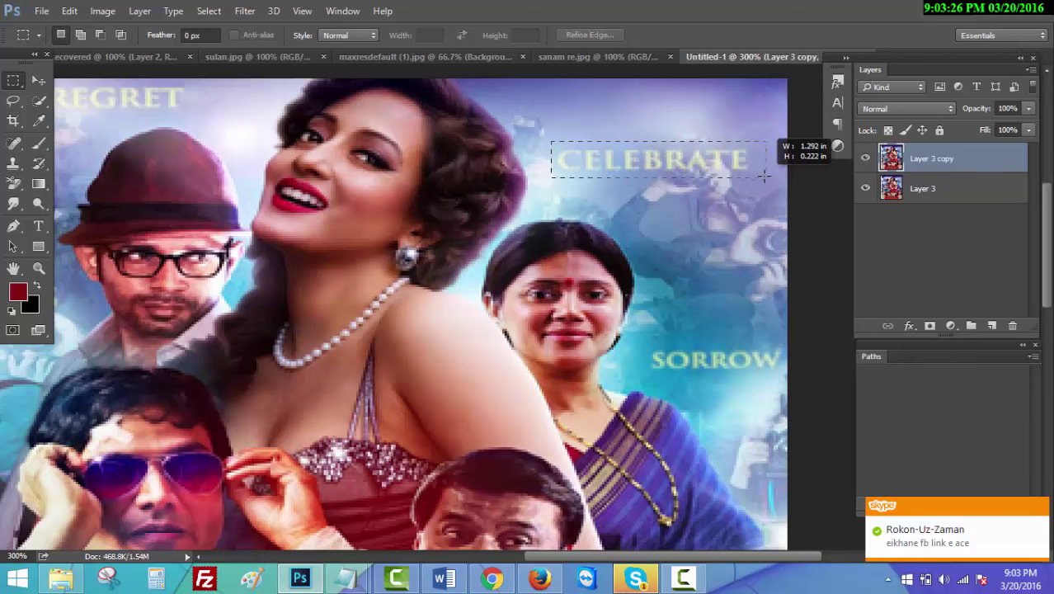
drag(778, 189, 756, 180)
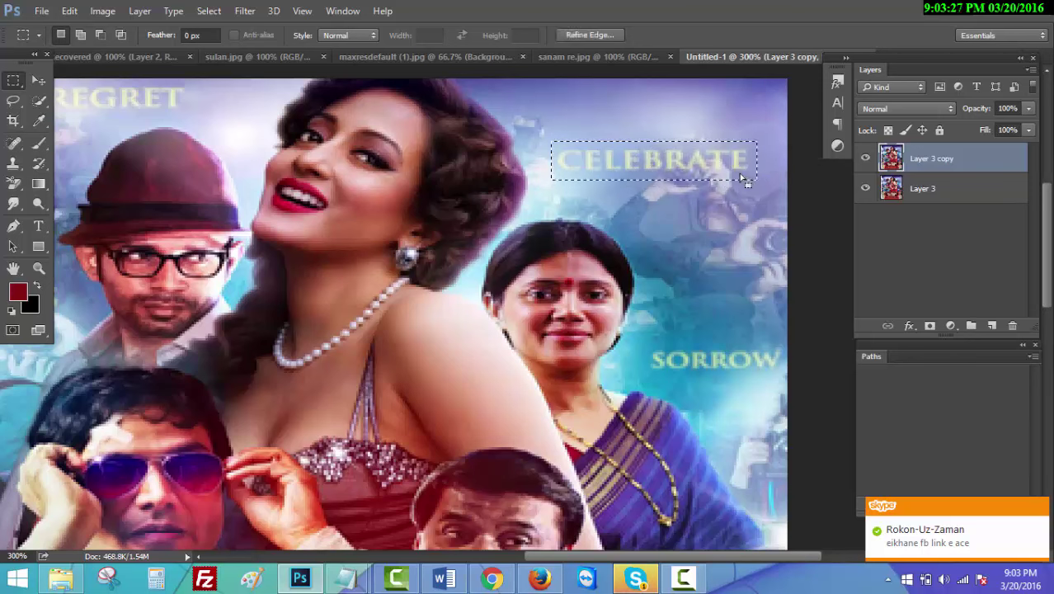
right_click(659, 172)
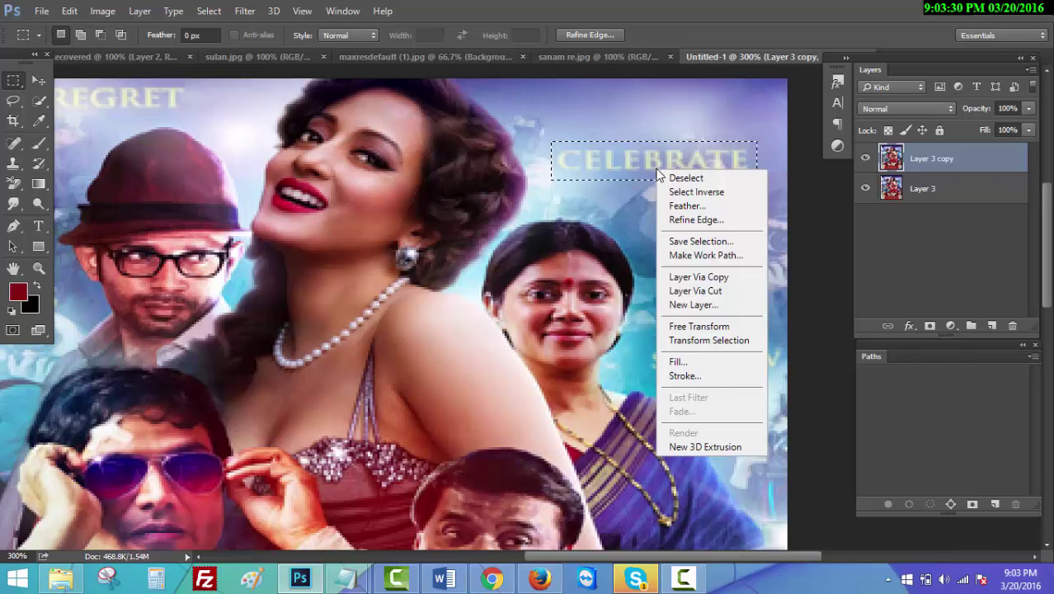
click(686, 361)
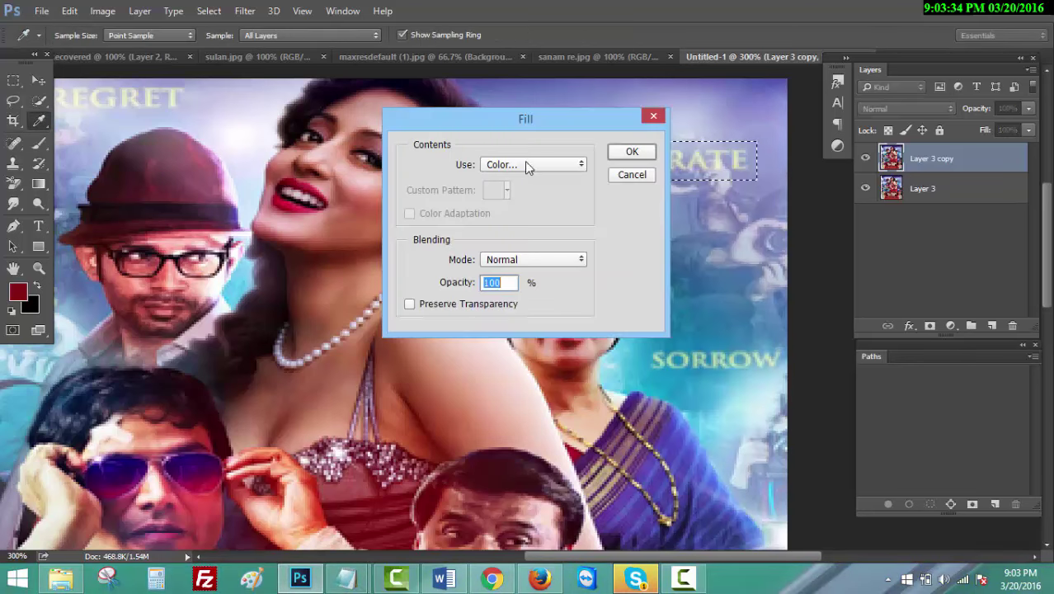
click(515, 166)
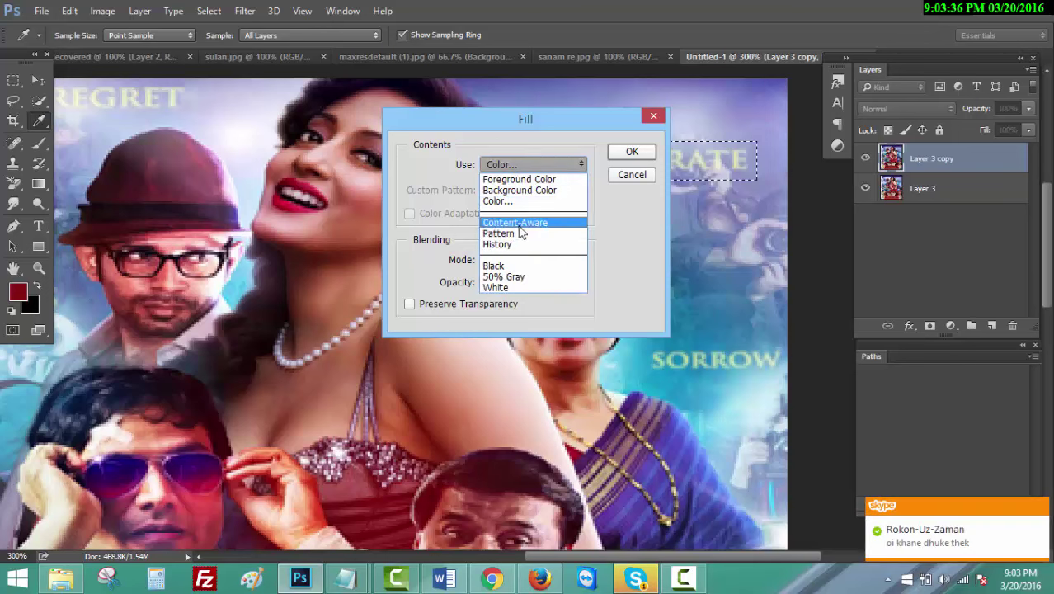
click(518, 223)
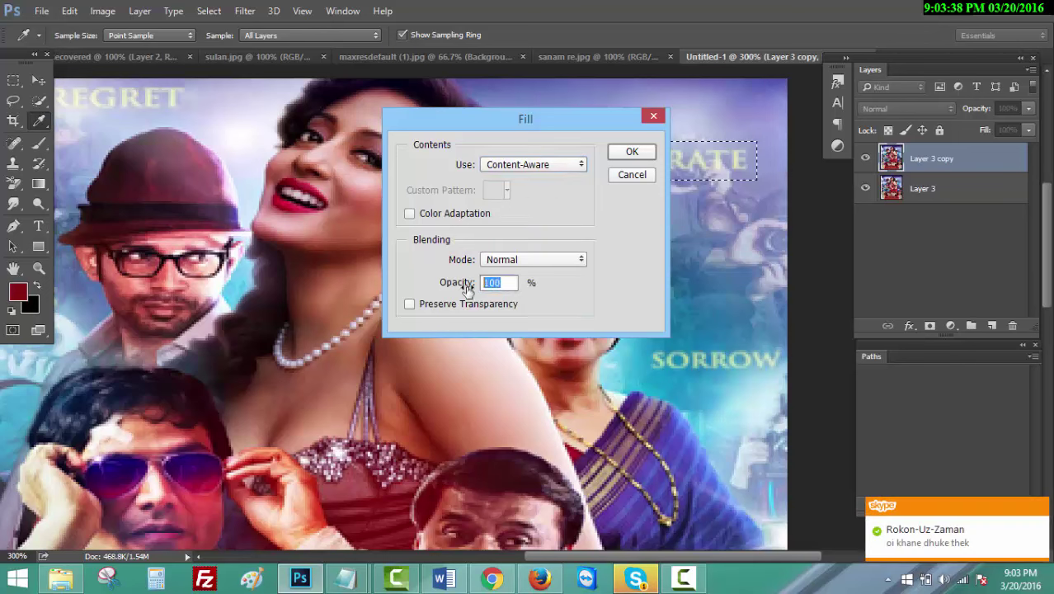
text(100)
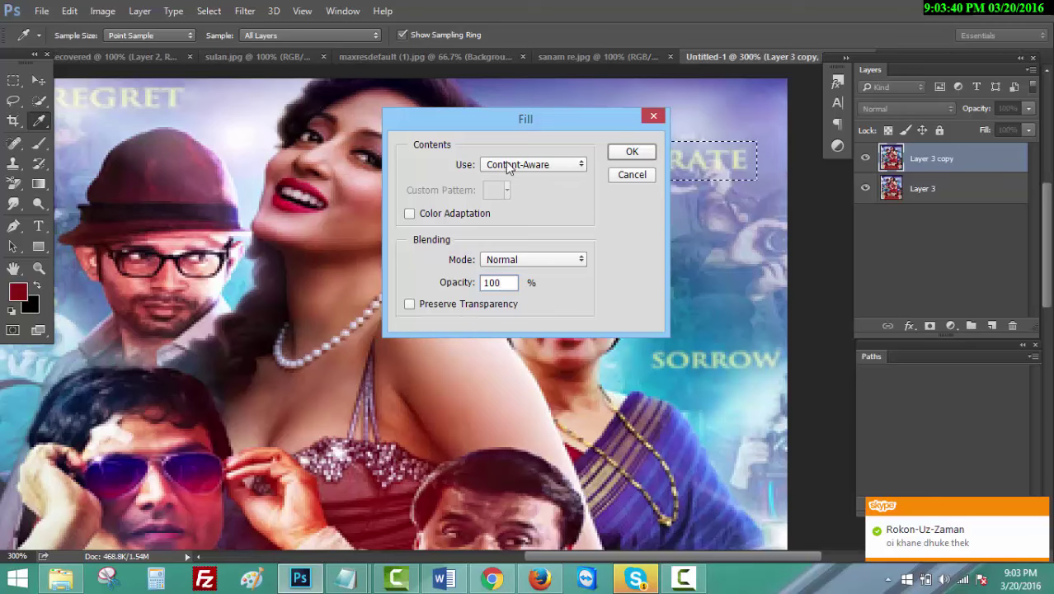
click(631, 151)
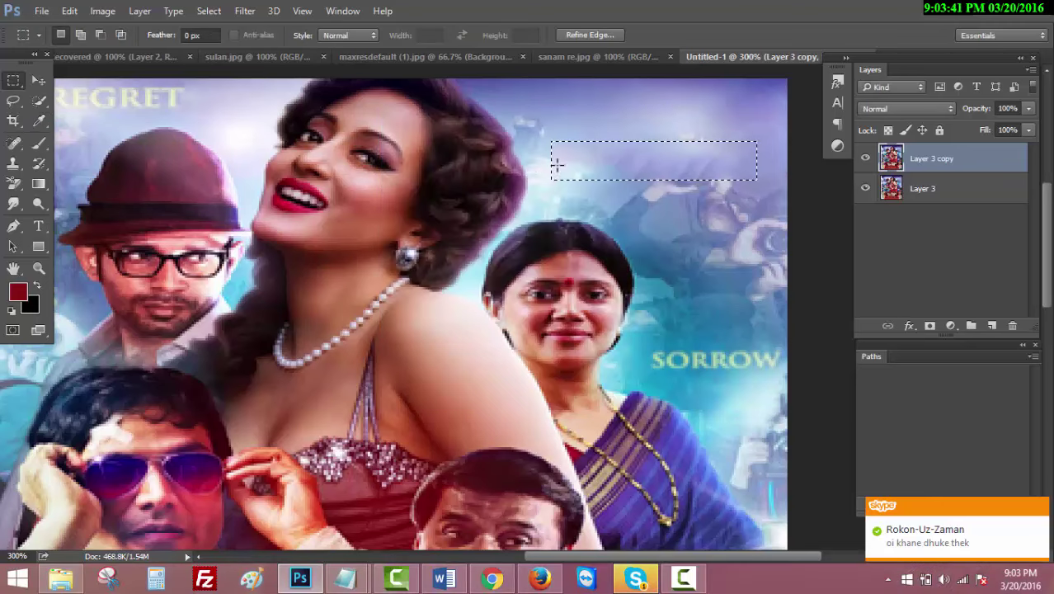
Step: Select the word REGRET and erase it with a Content-Aware fill
drag(363, 170, 512, 209)
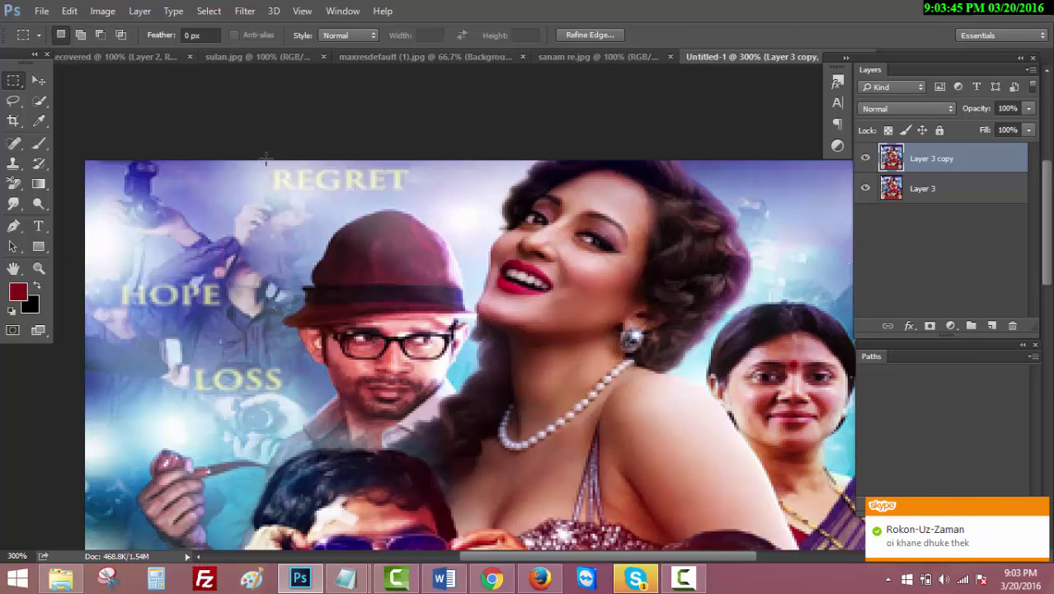
mouse_move(264, 162)
mouse_down()
mouse_move(334, 188)
mouse_move(416, 196)
mouse_up()
right_click(367, 185)
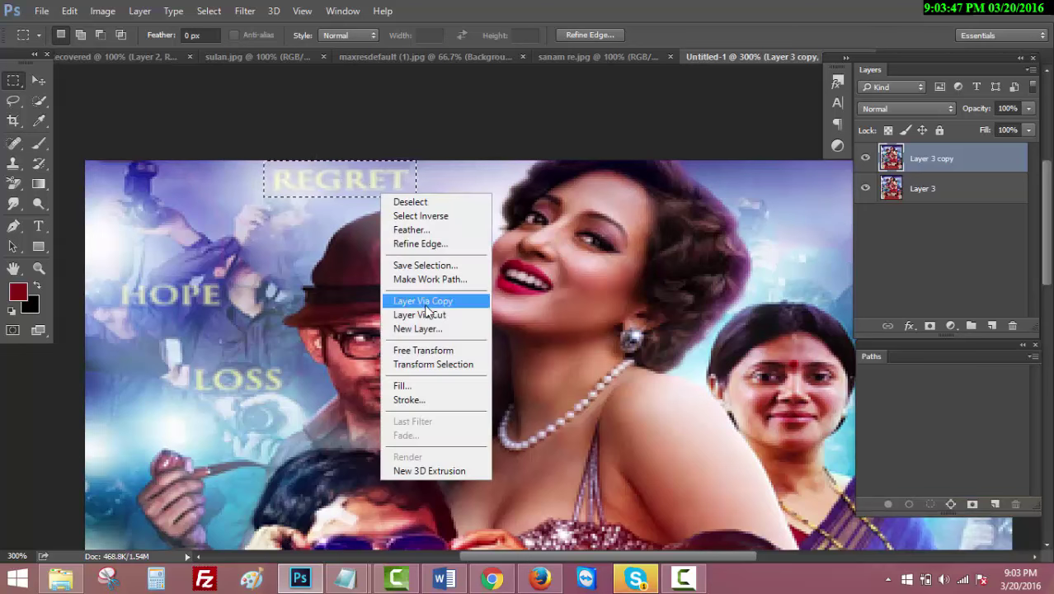
click(404, 385)
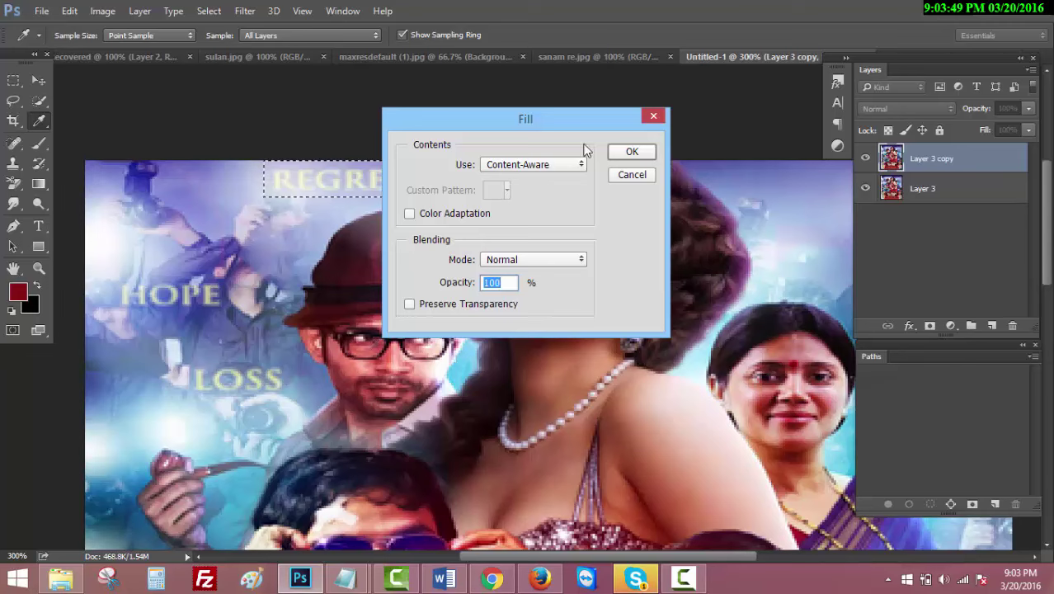
click(631, 151)
Step: Select the word LOSS and erase it with a Content-Aware fill
scroll(315, 257, down, 3)
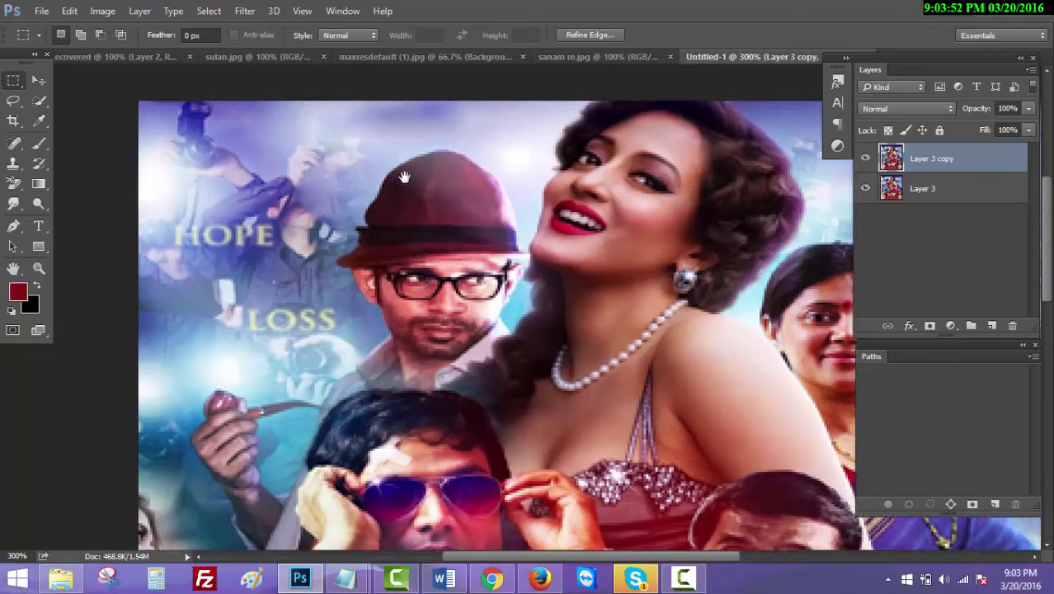
scroll(322, 252, left, 3)
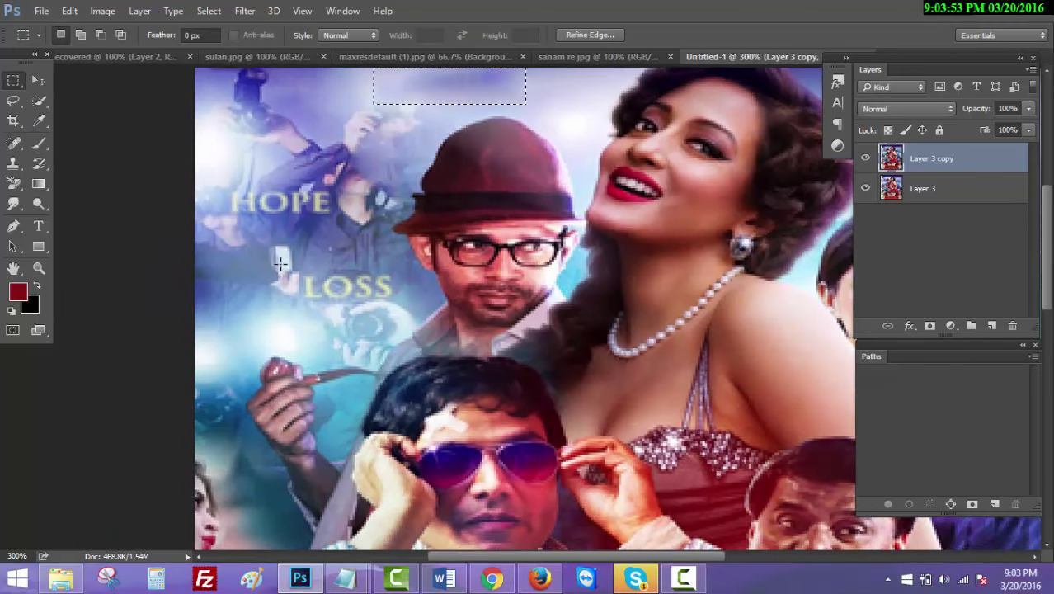
drag(281, 264, 392, 303)
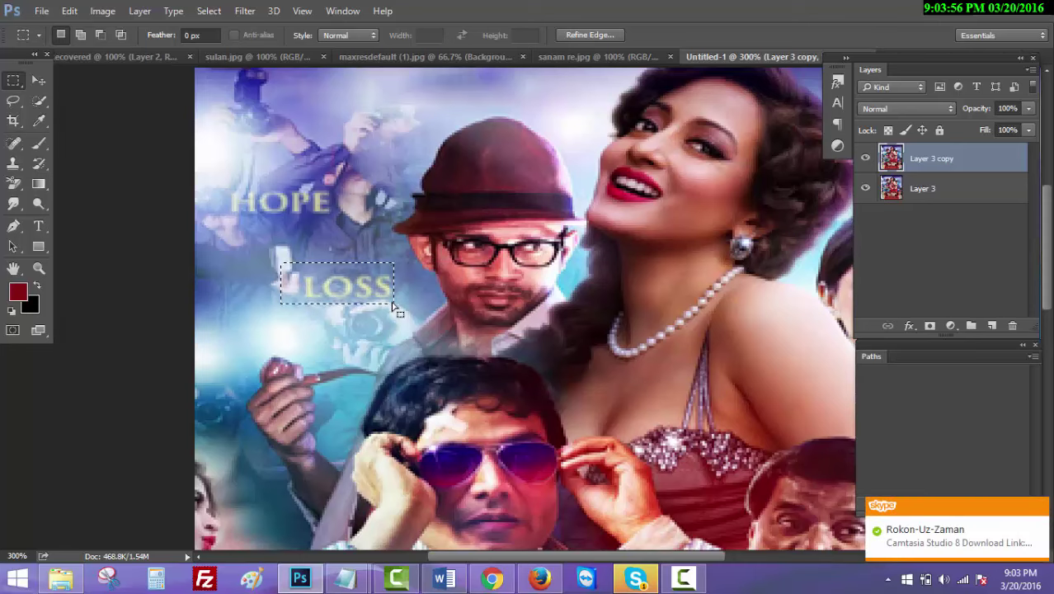
key(ctrl+minus)
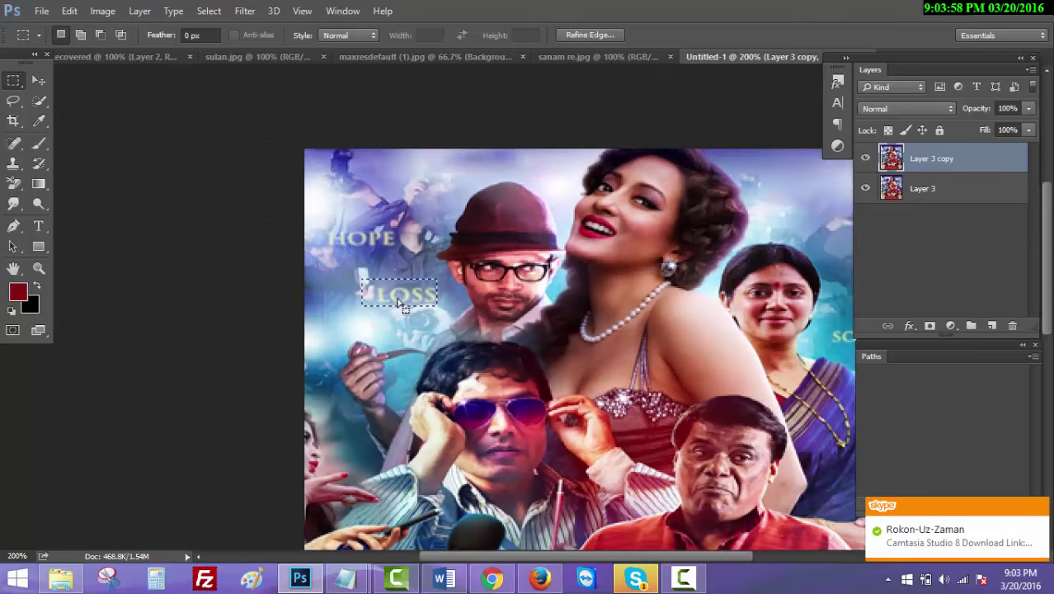
right_click(404, 302)
click(449, 199)
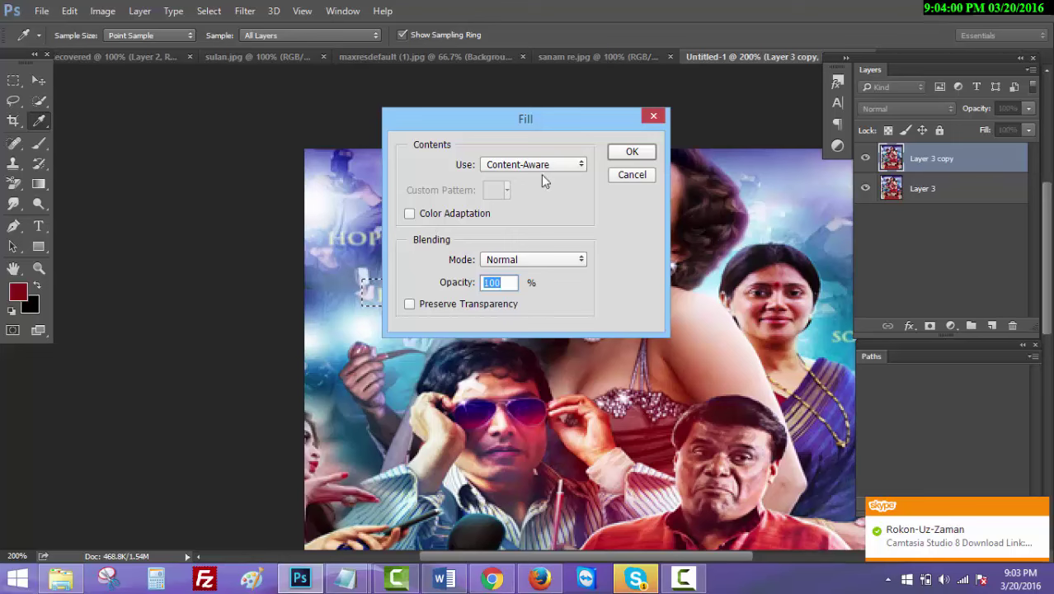
click(619, 153)
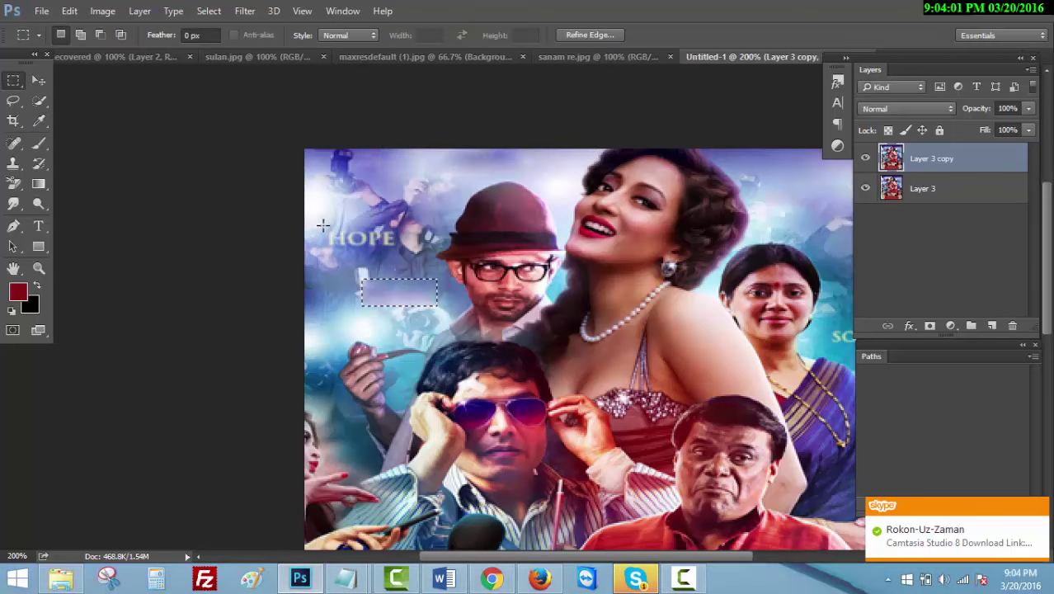
Step: Select the word HOPE and erase it with a Content-Aware fill
drag(324, 228, 393, 247)
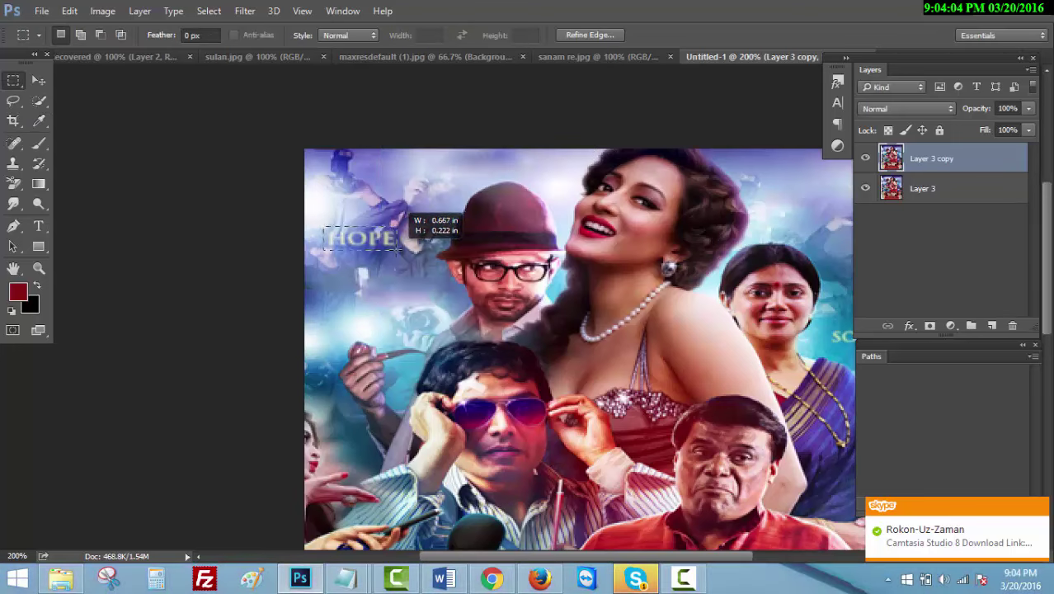
right_click(366, 244)
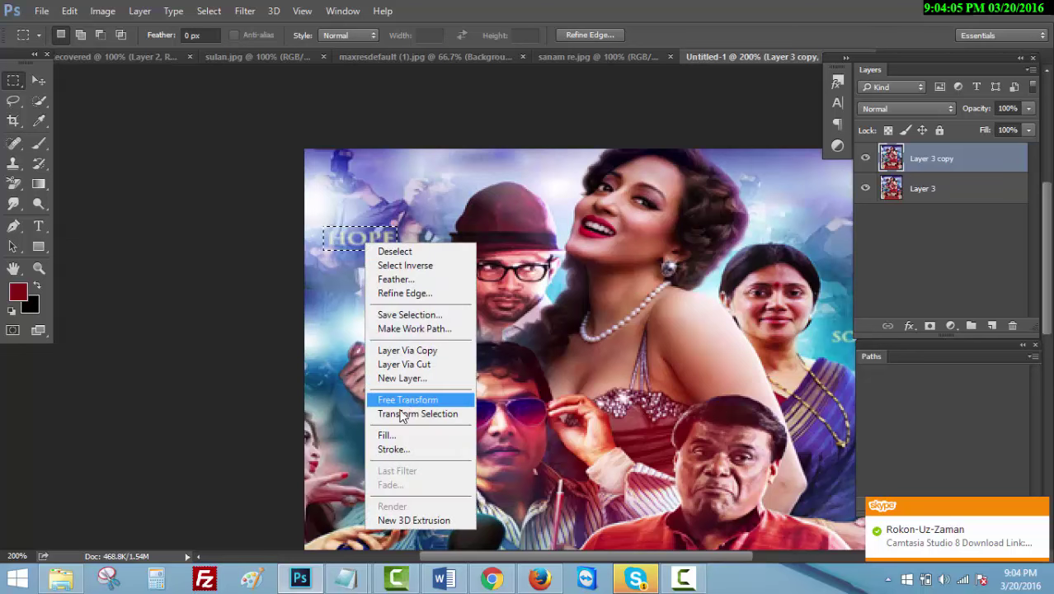
click(391, 435)
click(628, 152)
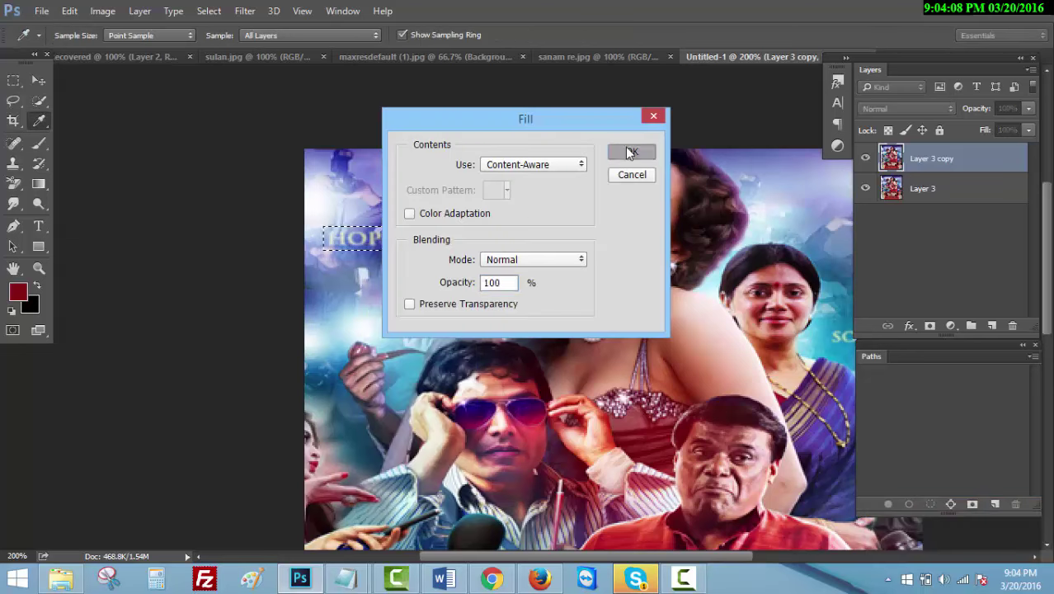
Step: Select the word SORROW and erase it with a Content-Aware fill
mouse_move(387, 256)
mouse_down()
mouse_move(352, 188)
mouse_move(232, 186)
mouse_up()
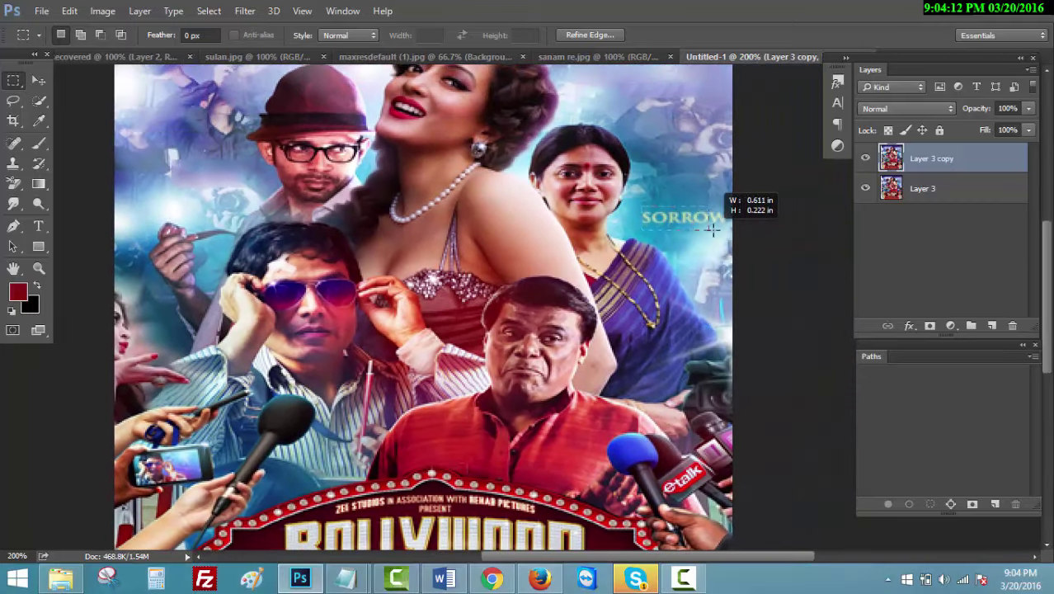
drag(642, 206, 727, 229)
right_click(705, 229)
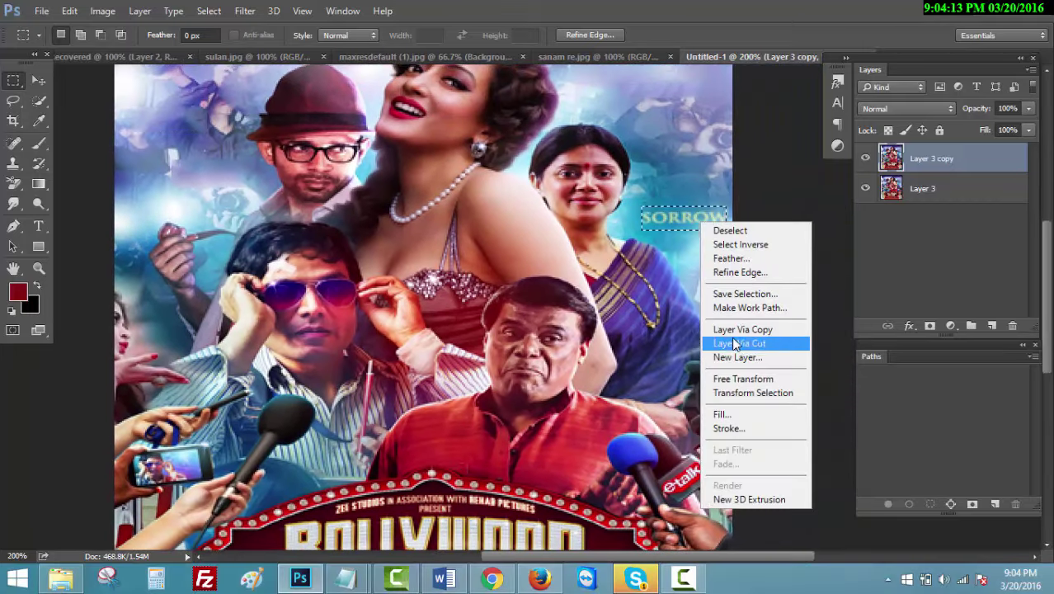
click(719, 413)
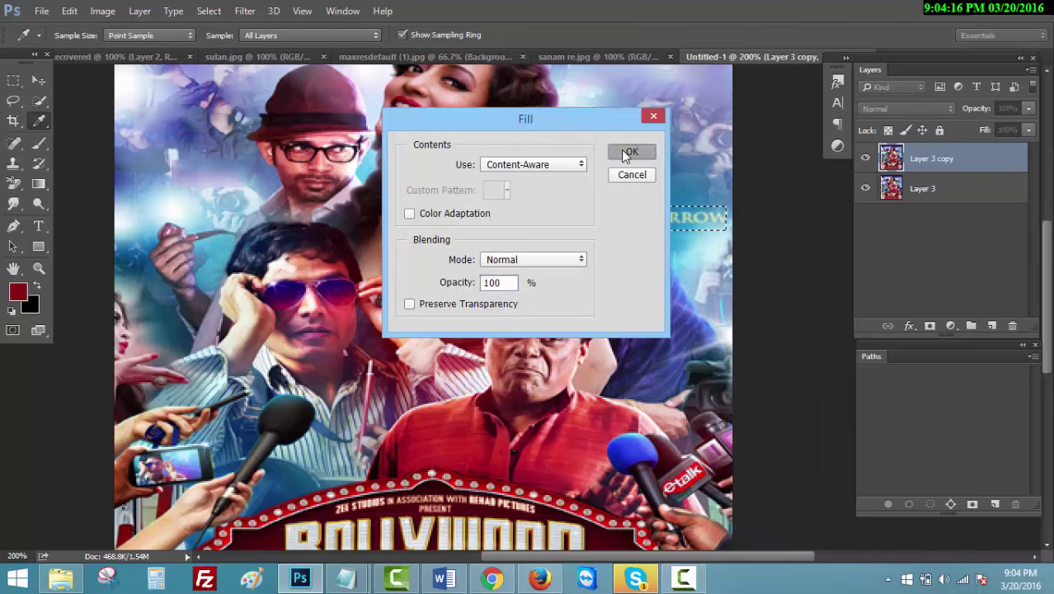
click(624, 151)
scroll(564, 214, down, 2)
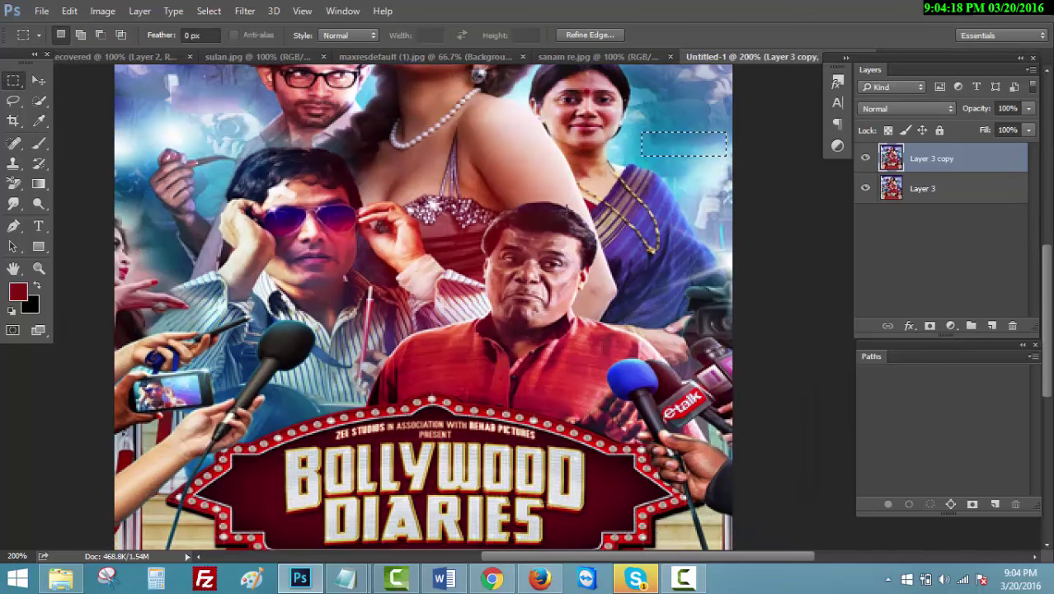
scroll(565, 211, down, 1)
scroll(566, 206, up, 1)
scroll(568, 202, up, 2)
scroll(568, 201, up, 2)
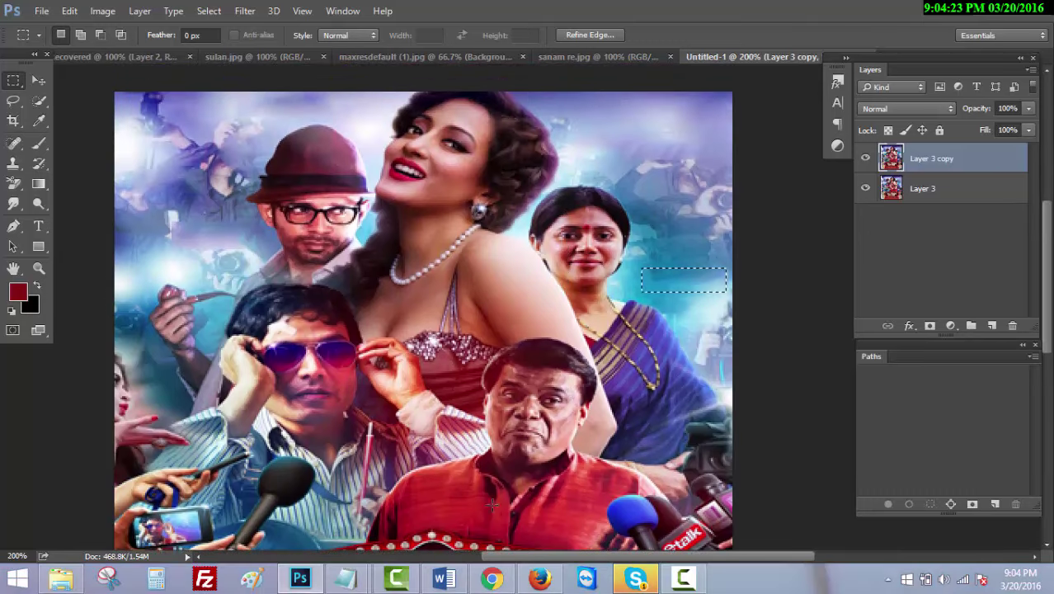
mouse_move(346, 578)
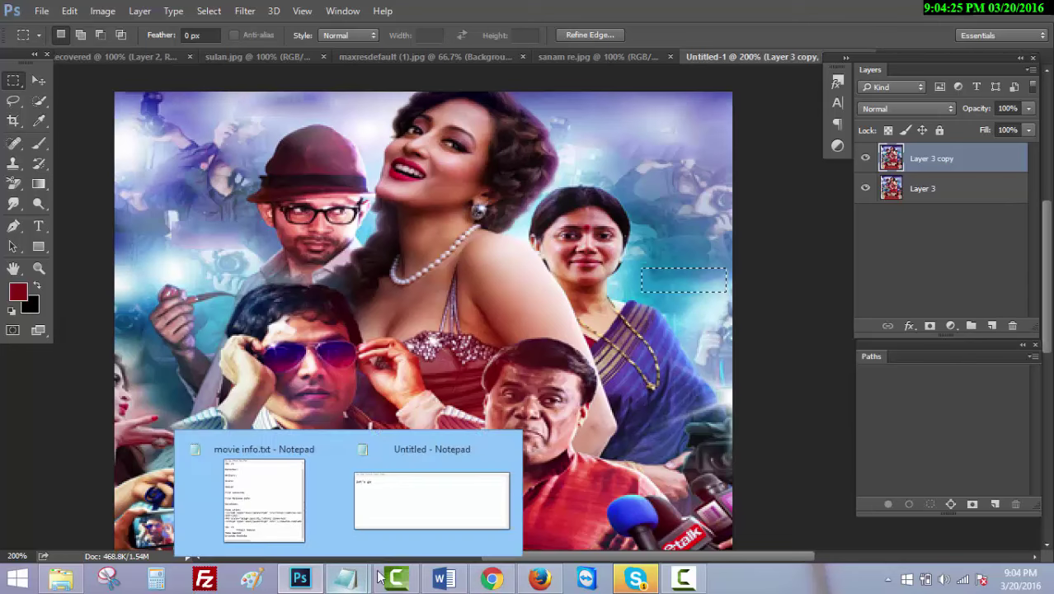
Step: Replace the Notepad text with a subscribe request and 'Thanks for watching video', then select it all
click(407, 499)
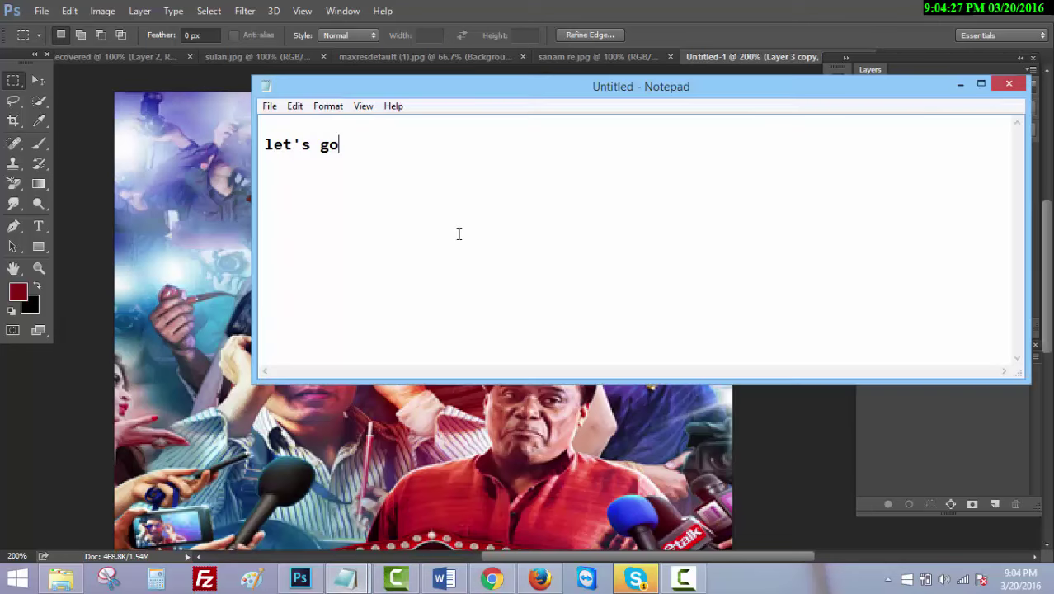
key(ctrl+a)
text(If )
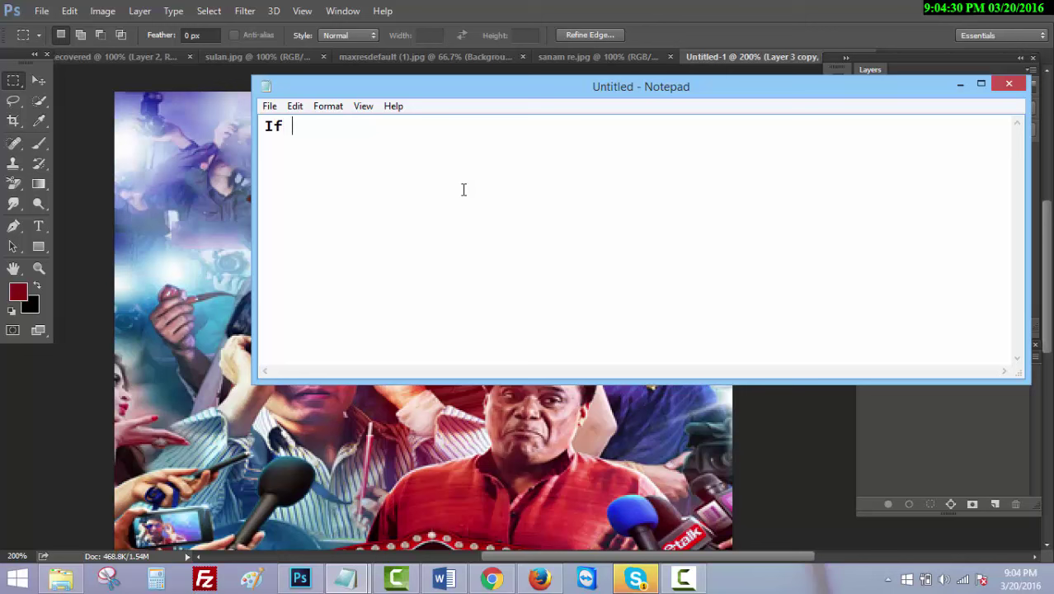
text(you think)
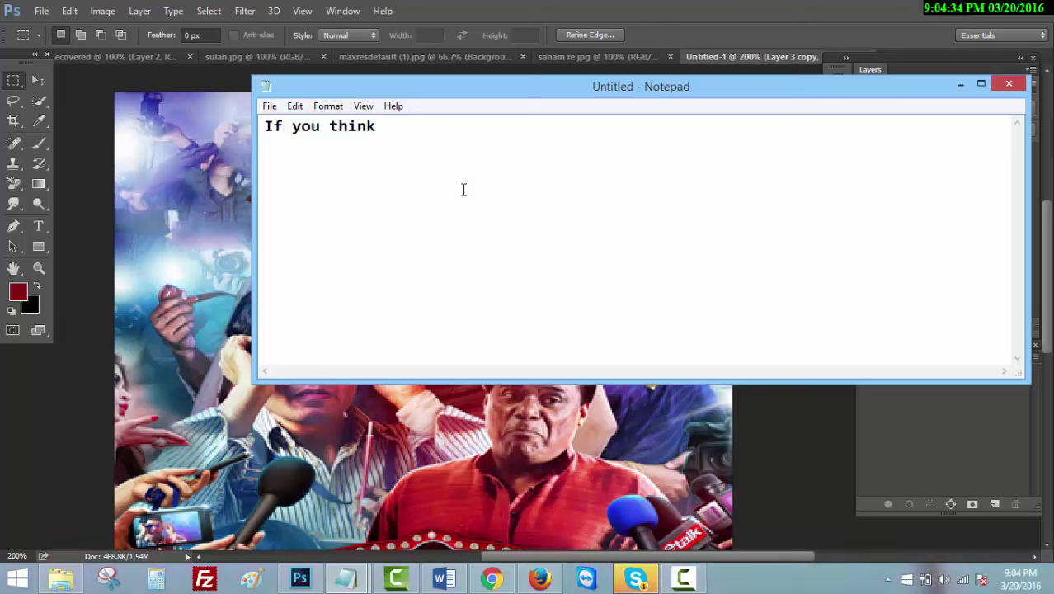
text( this cideo wa)
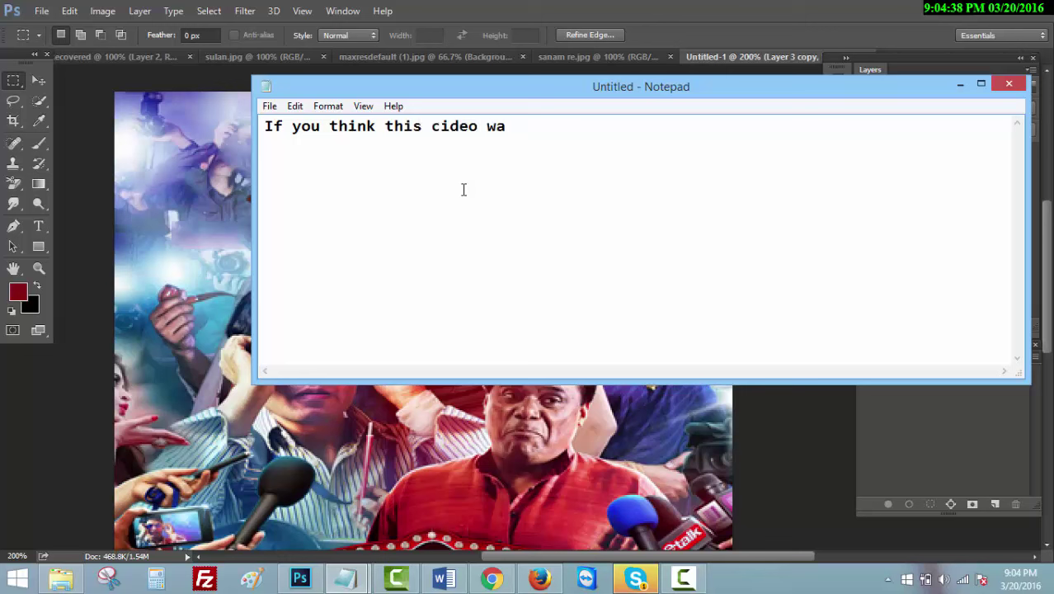
text(s helpful)
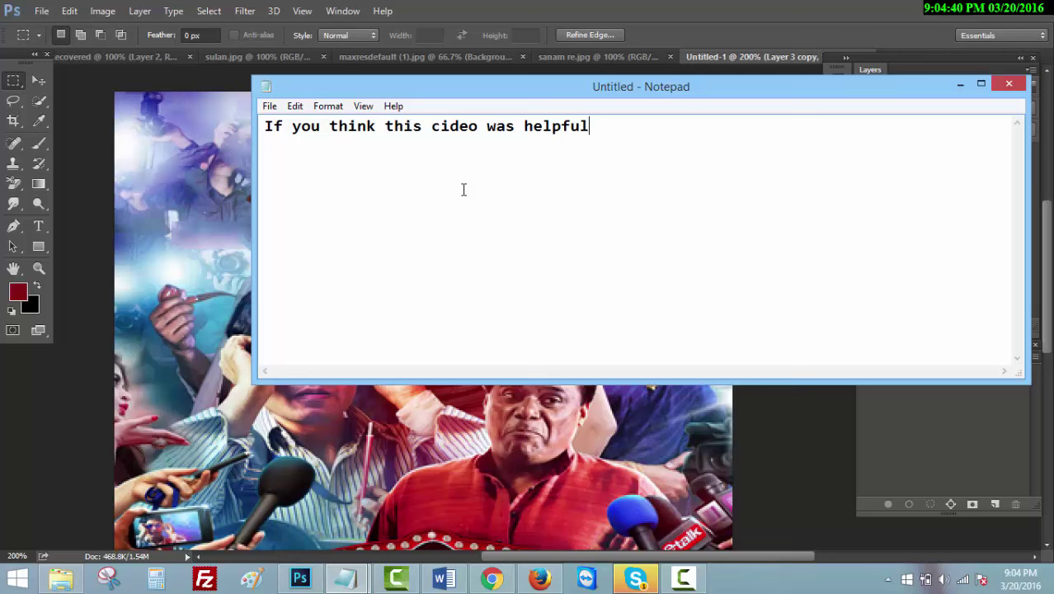
text( for you )
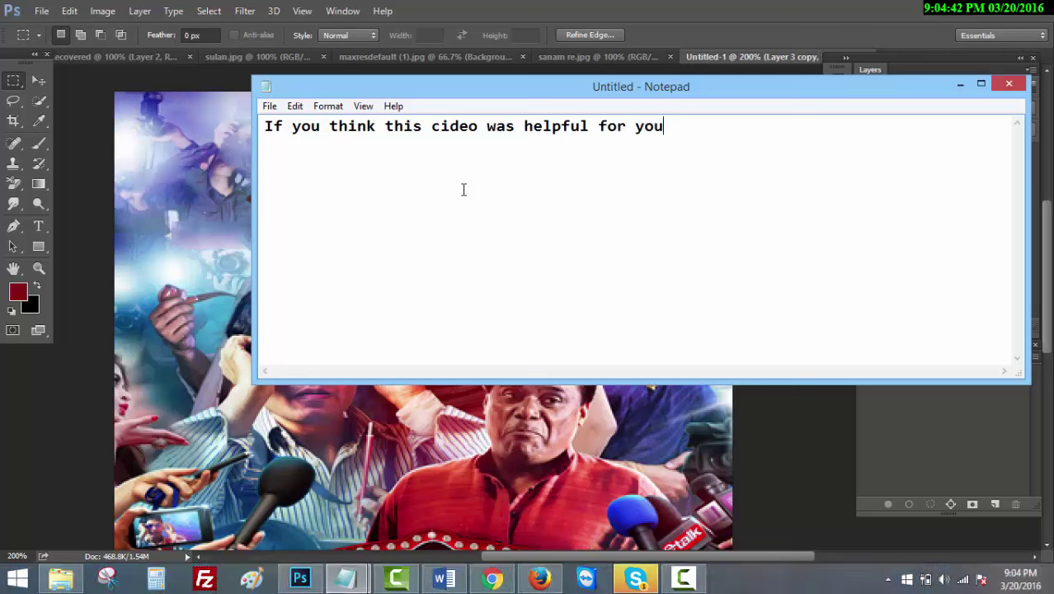
text(then pl)
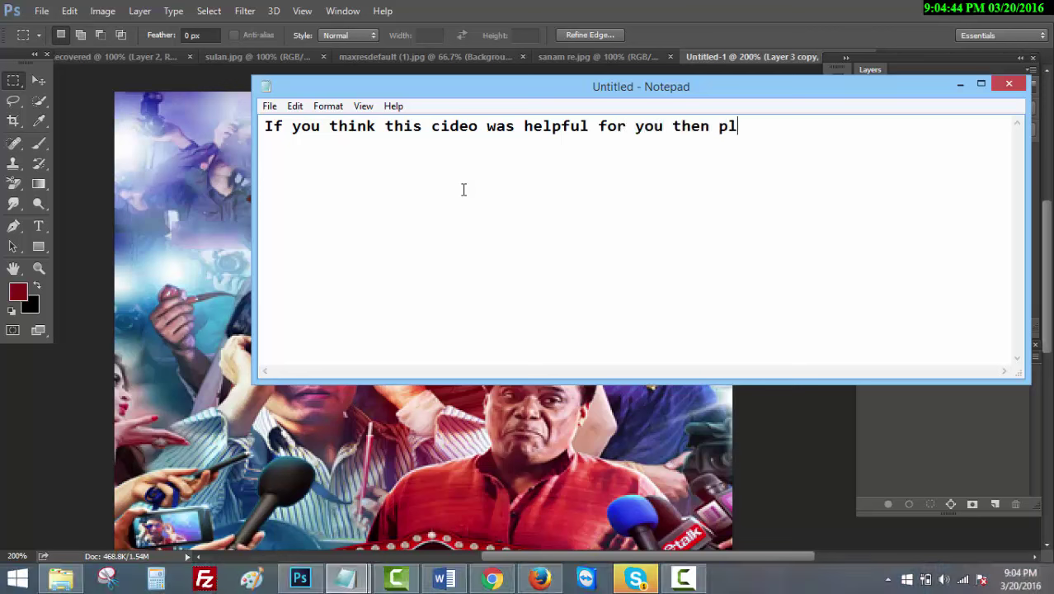
text(ease su)
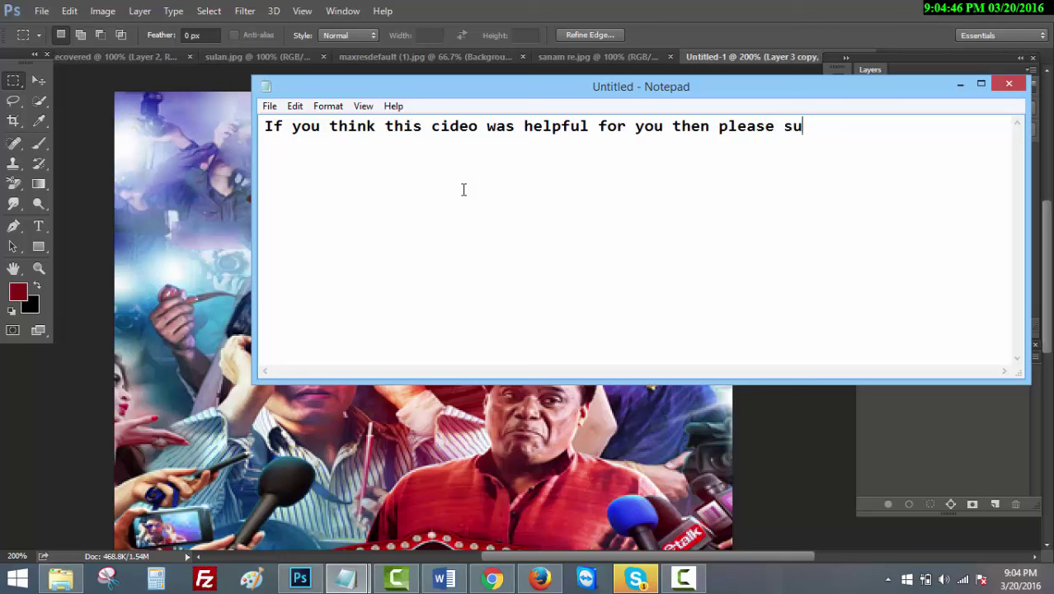
text(bscribe m)
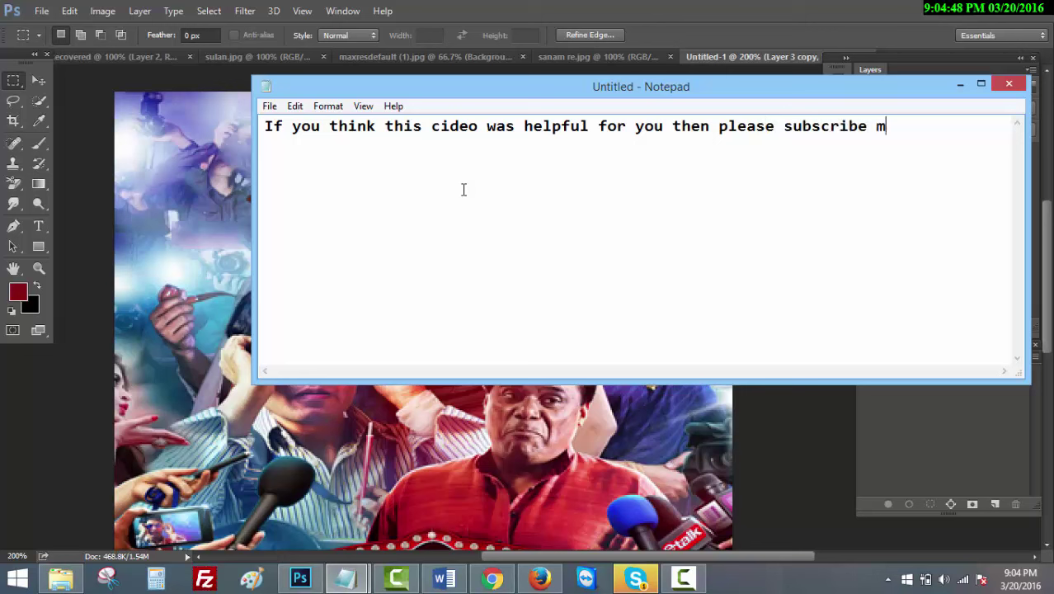
text(y ch)
text(annel )
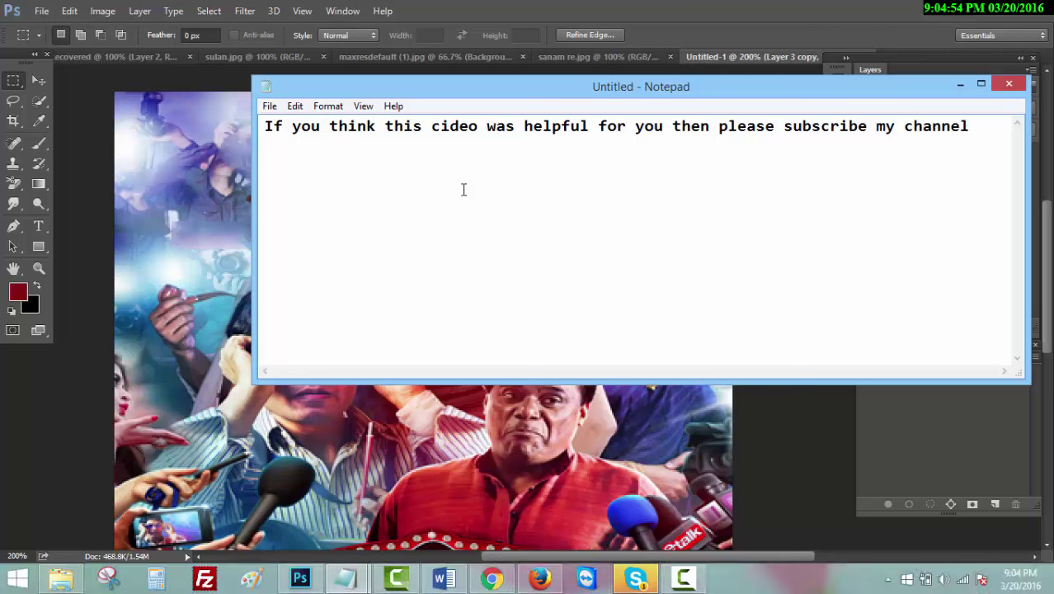
text(Thans)
key(BackSpace)
text(ks for )
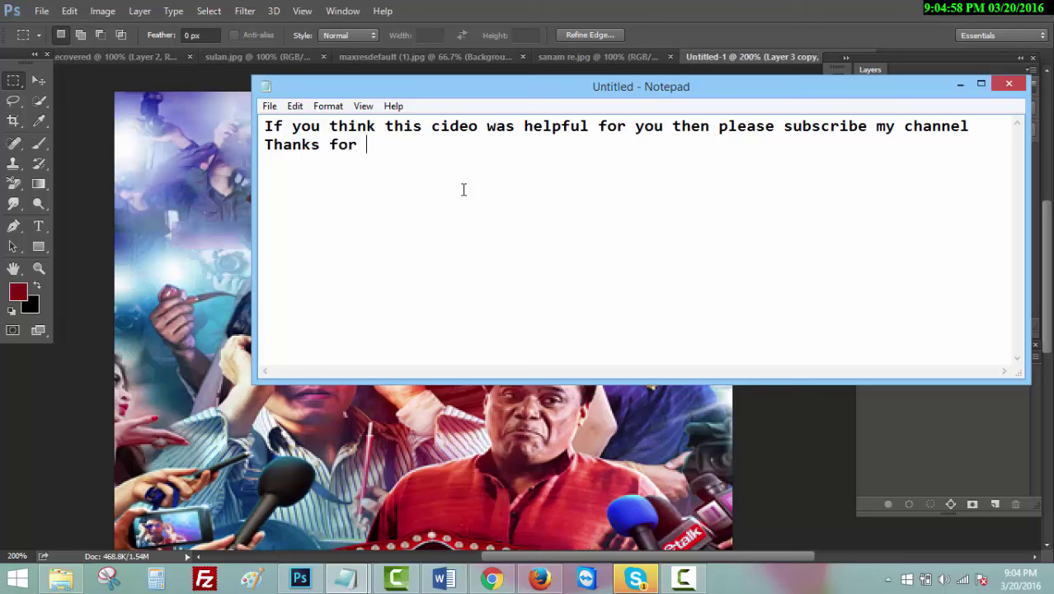
text(wa)
text(tching )
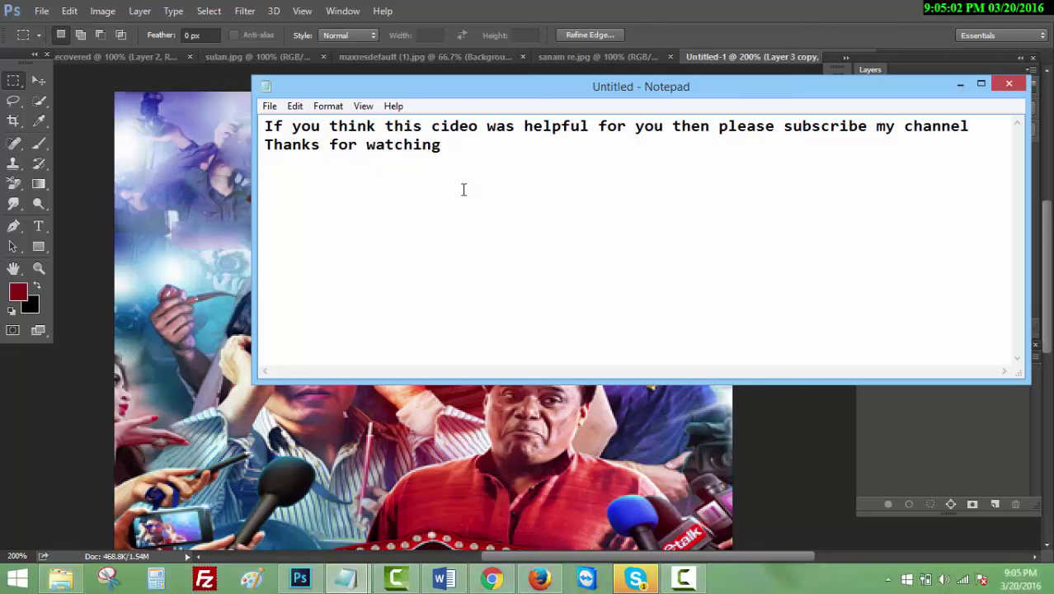
text(video)
key(ctrl+a)
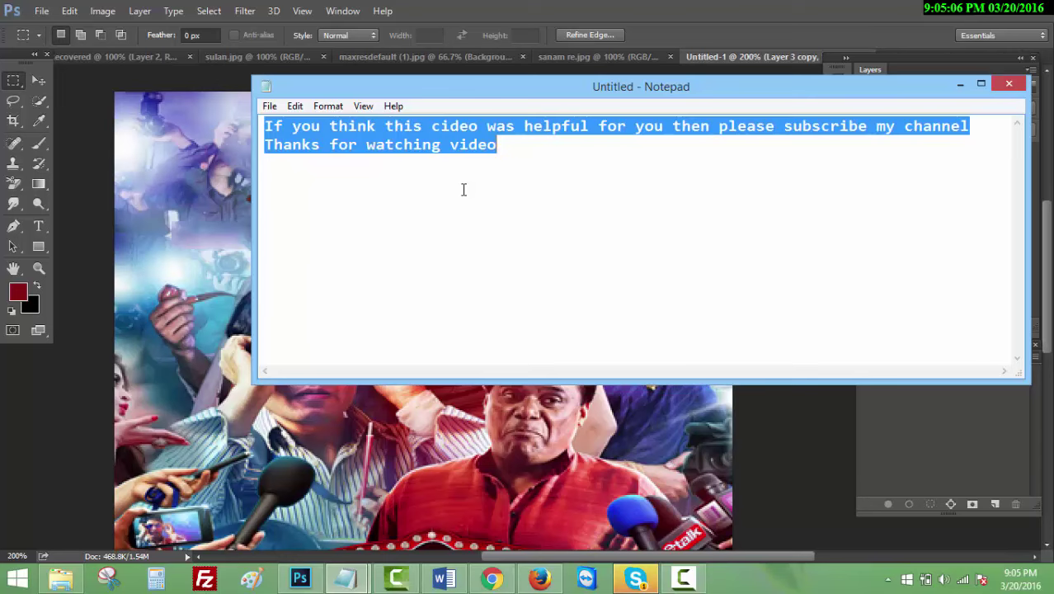